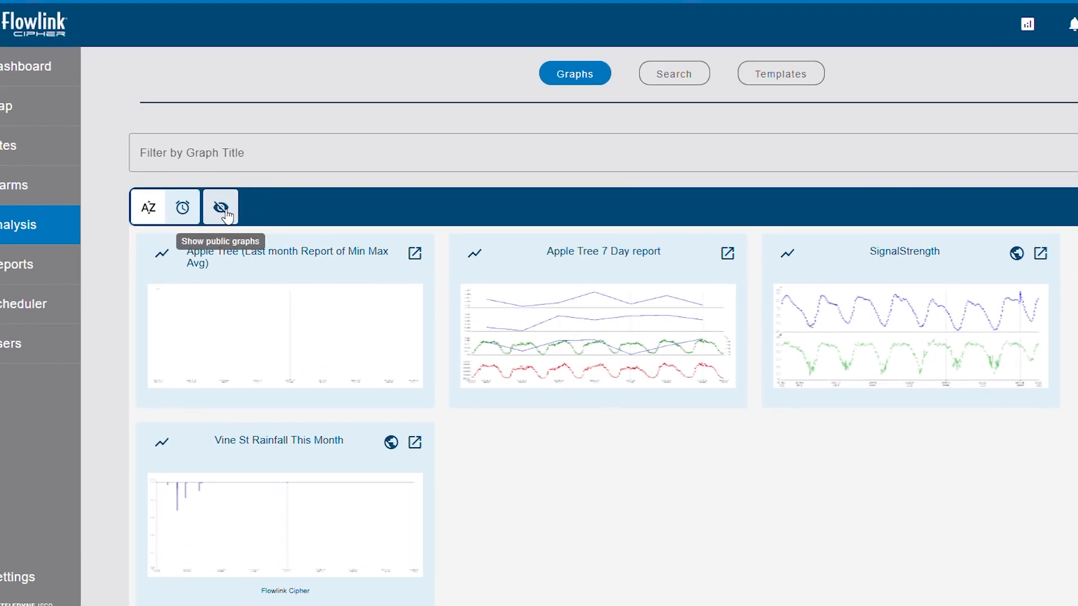
Show the public graphs in the graph list, look over the listed graphs, and hide the public ones again.
{"action": "left_click", "coordinate": [224, 237]}
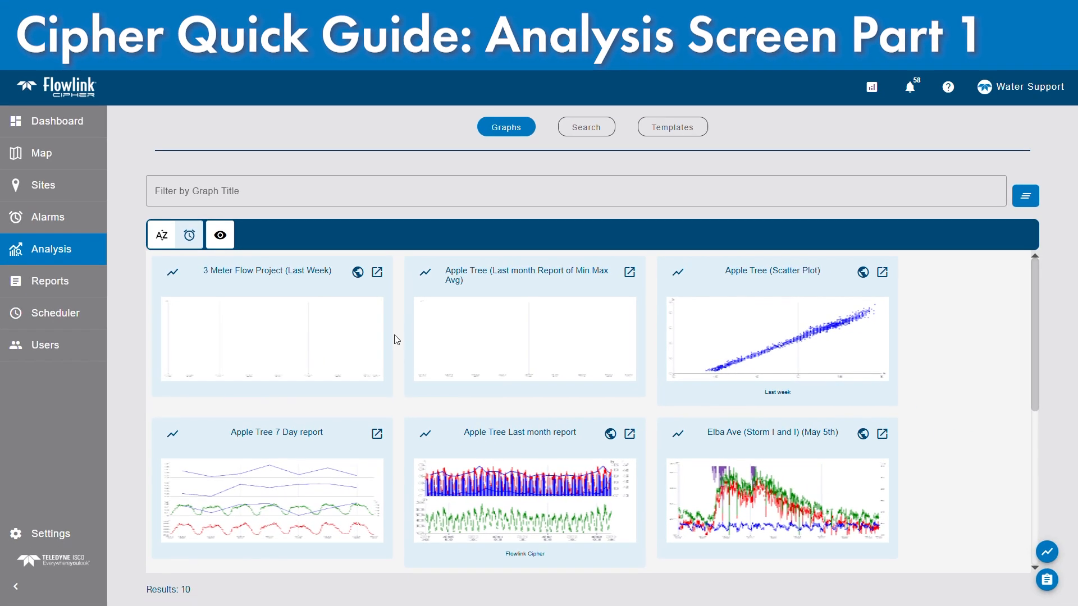
{"action": "mouse_move", "coordinate": [452, 430]}
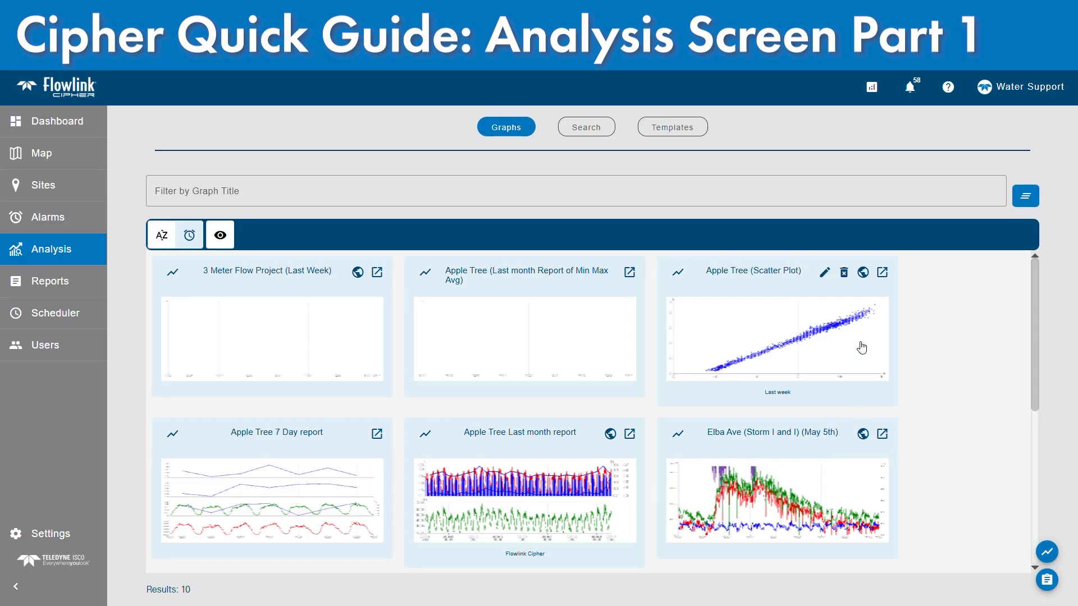
{"action": "left_click", "coordinate": [230, 236]}
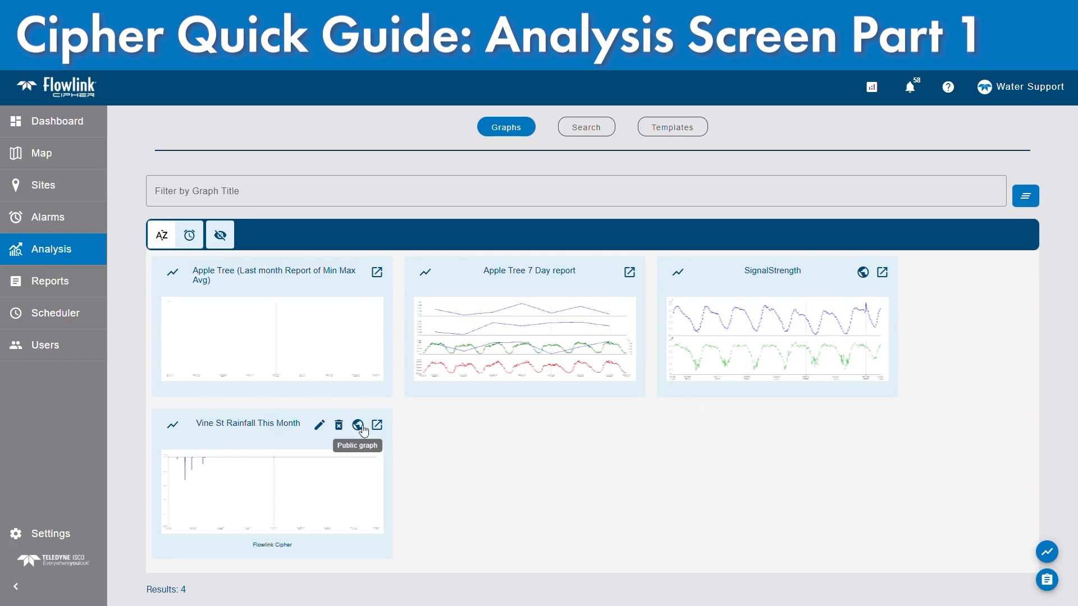
Open the Apple Tree 7 Day report graph twice, from its preview and from its open option, returning to the graph list each time.
{"action": "left_click", "coordinate": [499, 326]}
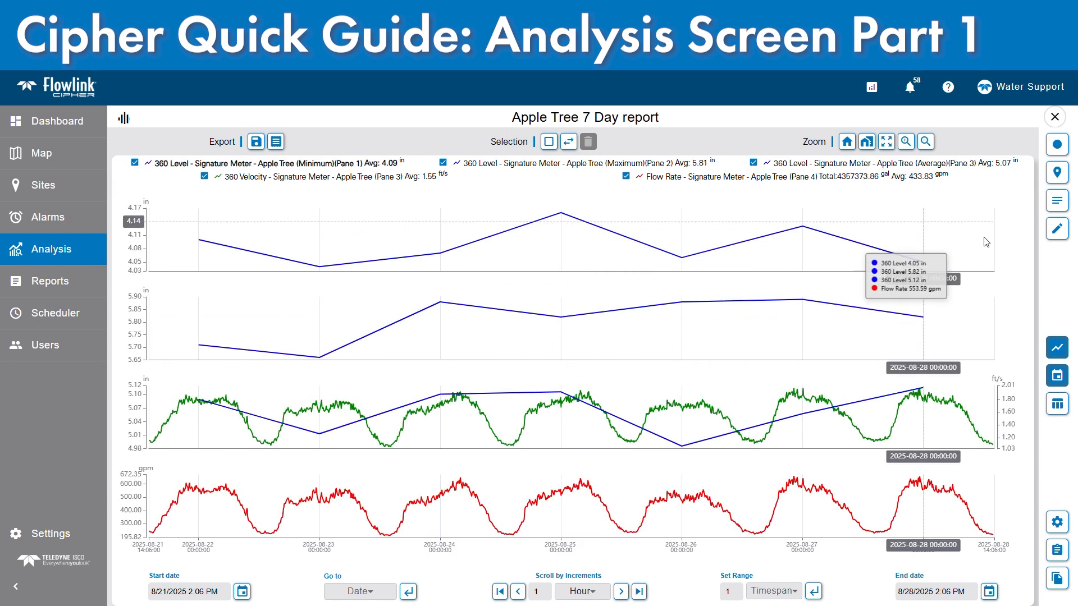
{"action": "left_click", "coordinate": [40, 260]}
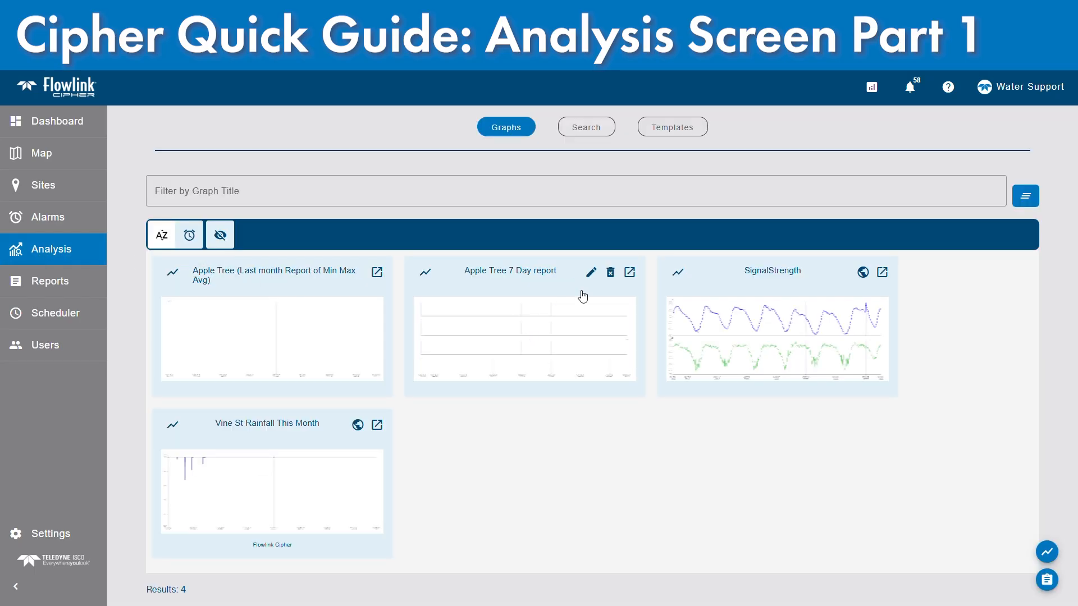
{"action": "left_click", "coordinate": [630, 274]}
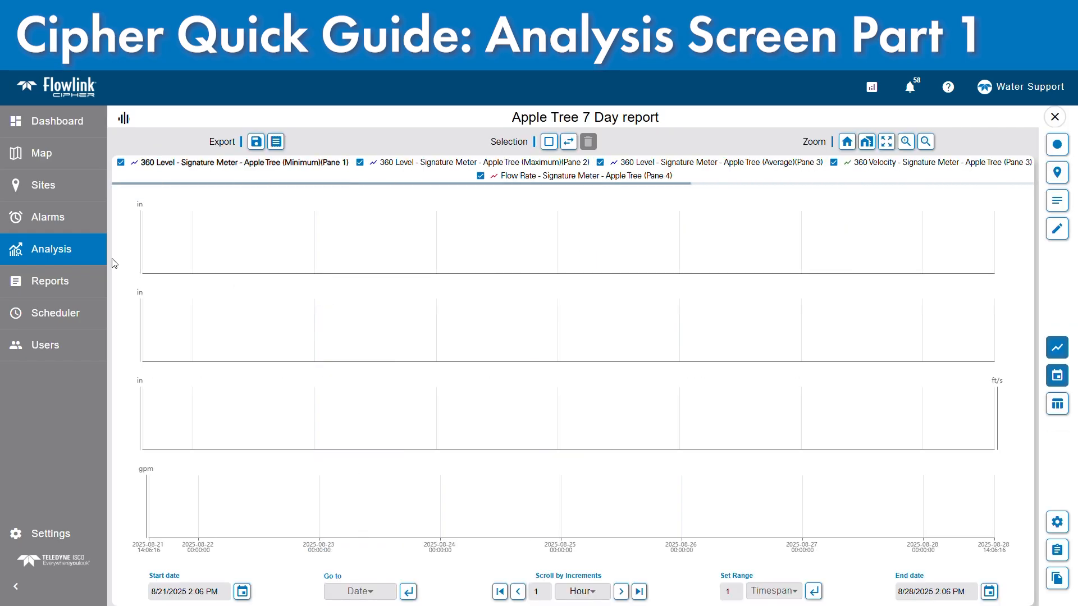
{"action": "left_click", "coordinate": [56, 249]}
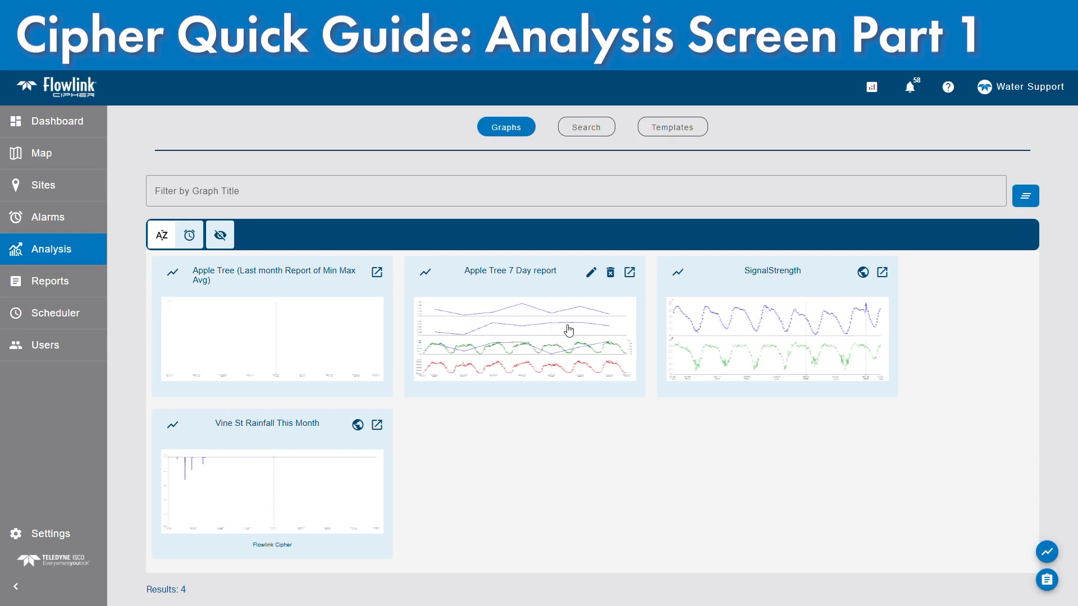
Open the Apple Tree 7 Day report's graph configuration and return to the graph list, accepting the offer to save changes.
{"action": "left_click", "coordinate": [592, 274]}
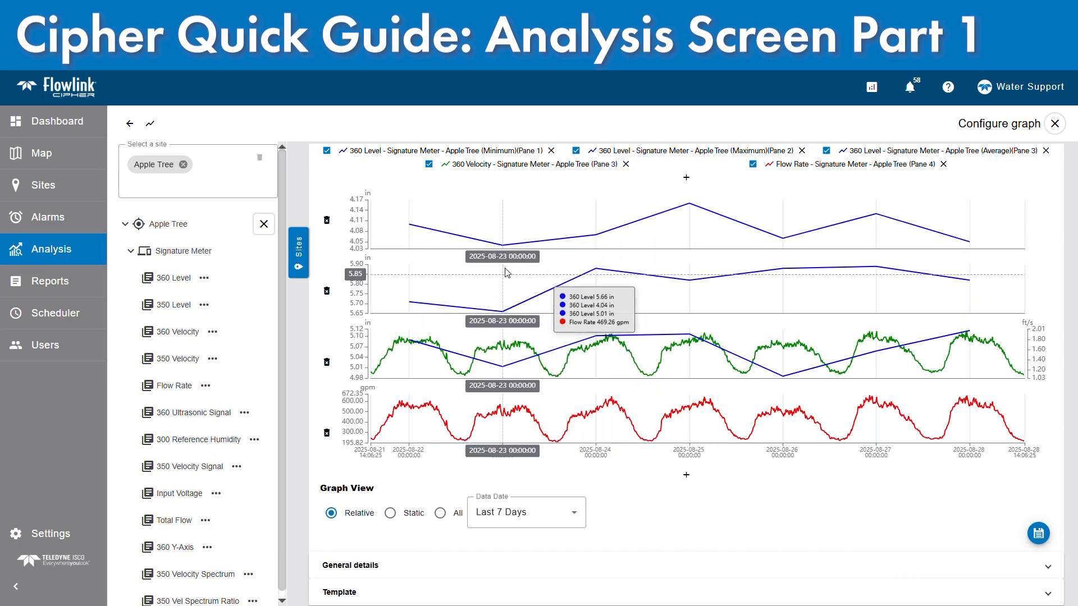
{"action": "left_click", "coordinate": [36, 250]}
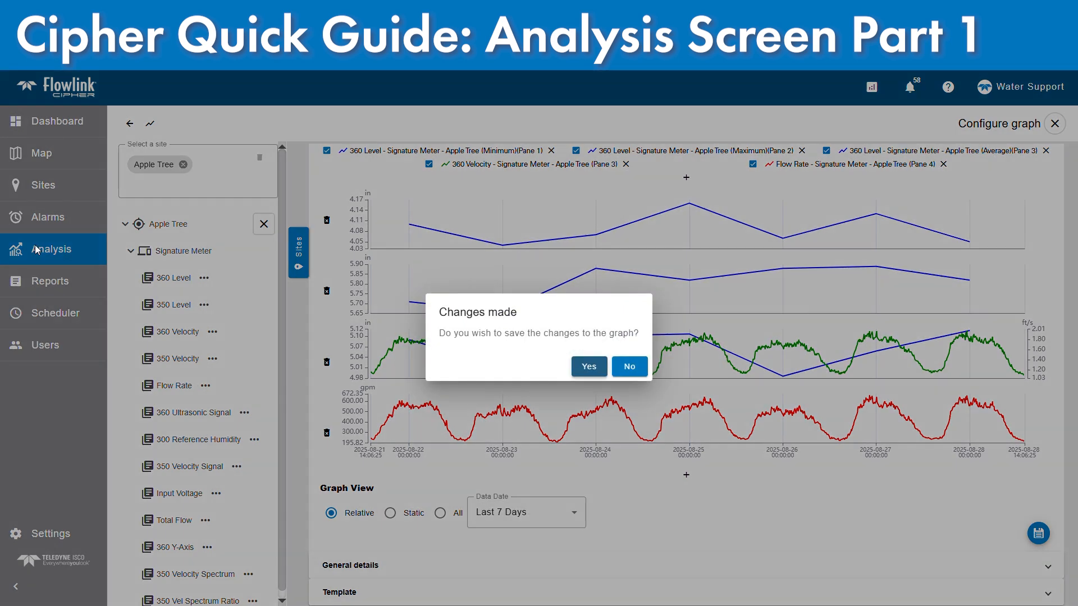
{"action": "left_click", "coordinate": [579, 370]}
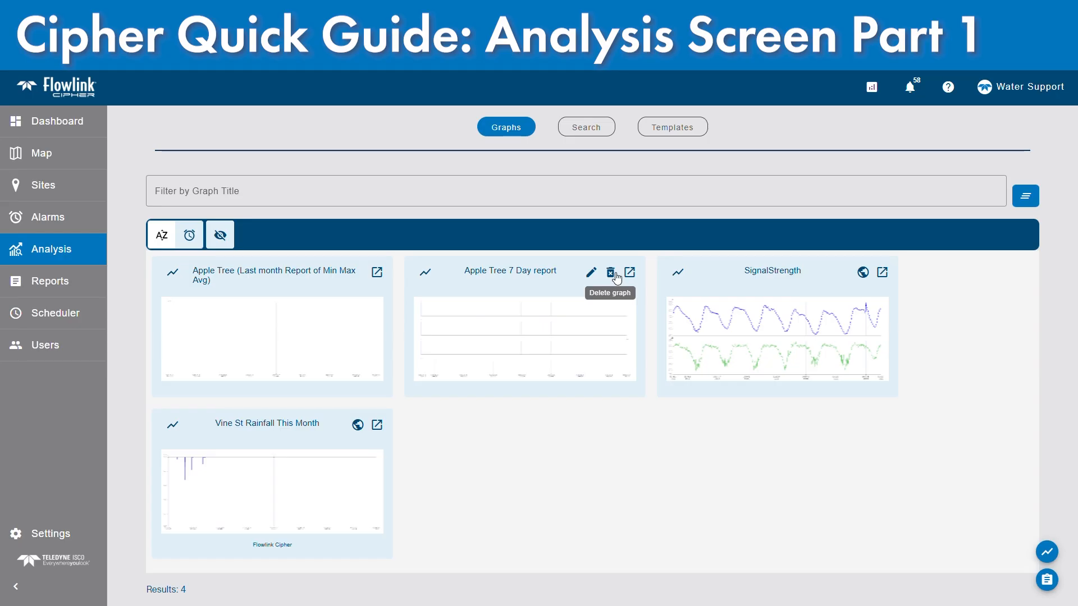
View the Apple Tree 7 Day report once more and go back to the list of graphs.
{"action": "left_click", "coordinate": [536, 319]}
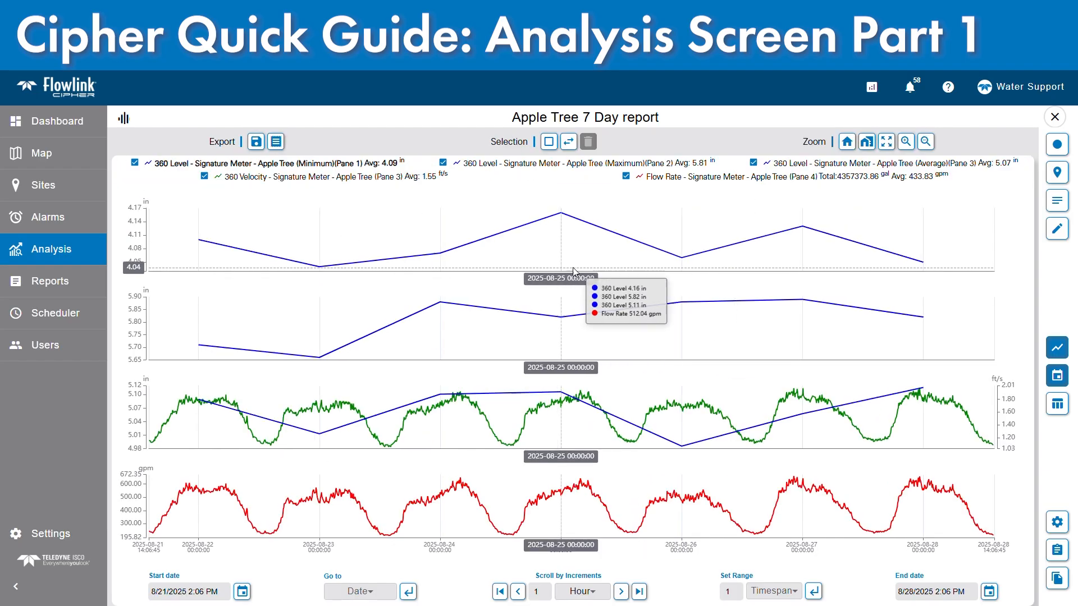
{"action": "left_click", "coordinate": [97, 260]}
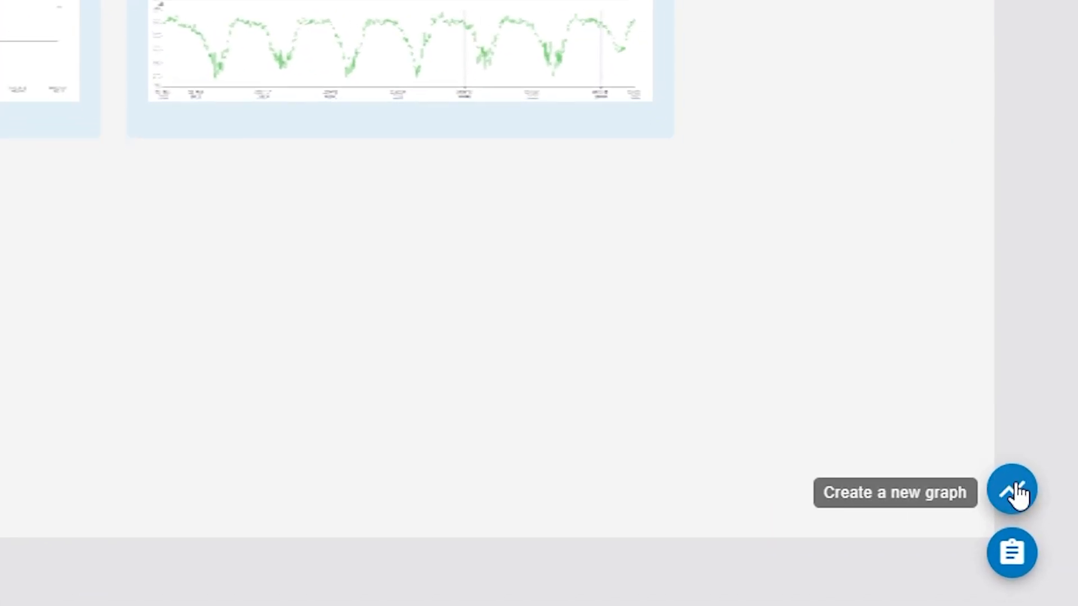
Create a new graph and select the sites Apple Tree and Buck Road as its data sources.
{"action": "left_click", "coordinate": [1017, 494]}
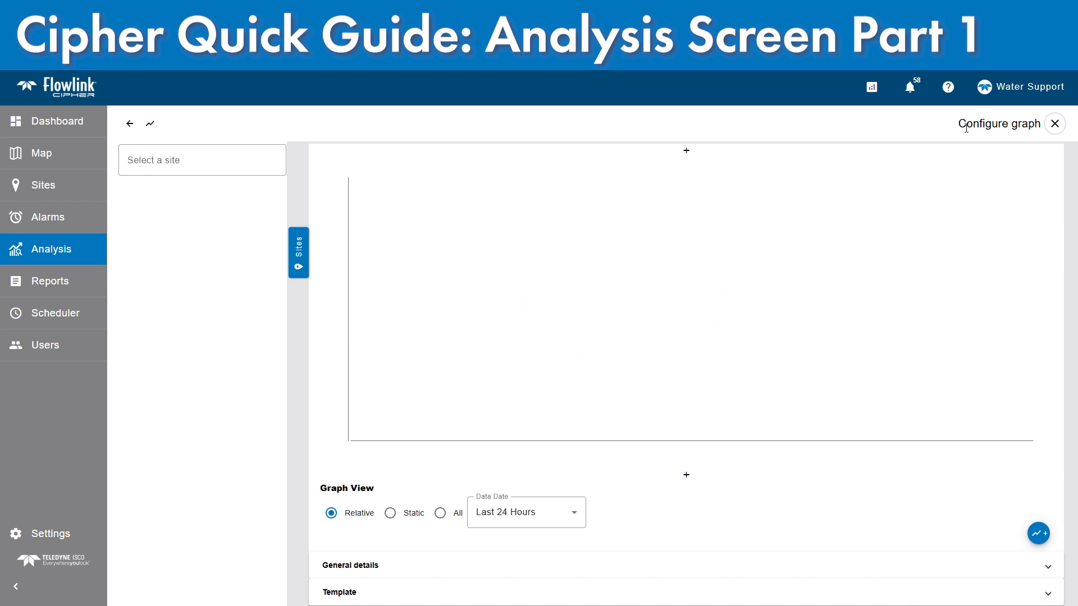
{"action": "left_click_drag", "start_coordinate": [966, 128], "coordinate": [1040, 126]}
{"action": "left_click", "coordinate": [904, 129]}
{"action": "left_click", "coordinate": [176, 168]}
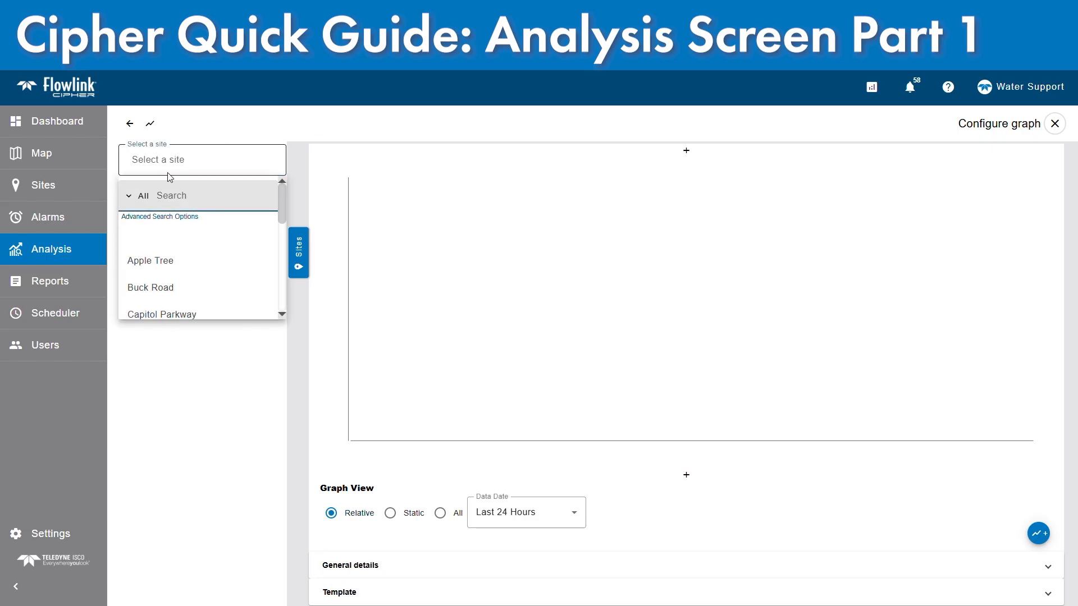
{"action": "left_click", "coordinate": [163, 272]}
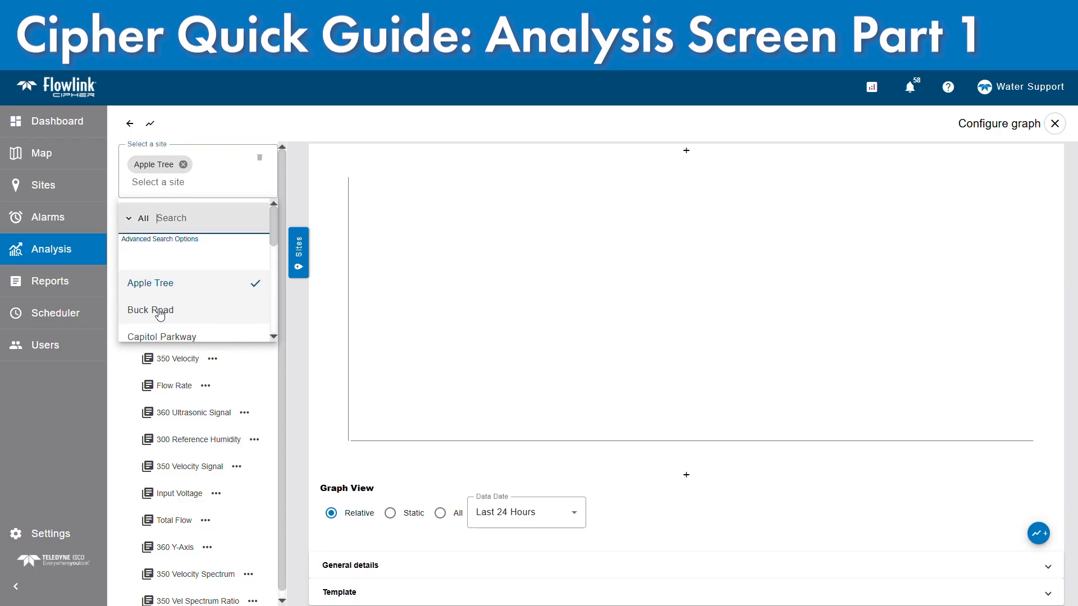
{"action": "left_click", "coordinate": [160, 312]}
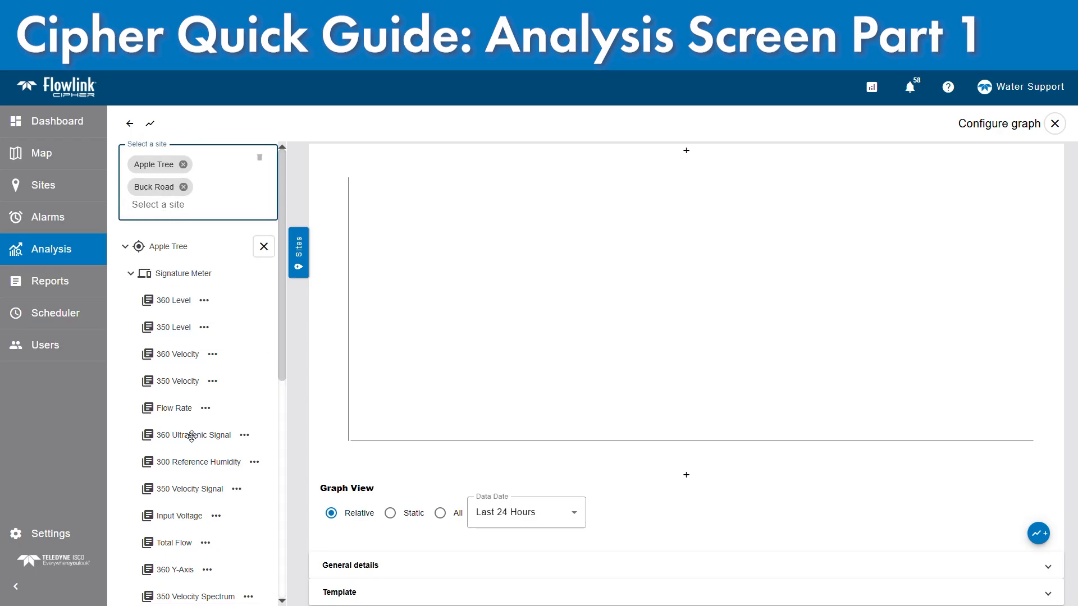
Look through the available parameters of both selected sites and remove Buck Road from the site selection.
{"action": "scroll", "coordinate": [190, 431], "scroll_direction": "down", "scroll_amount": 4}
{"action": "scroll", "coordinate": [189, 431], "scroll_direction": "down", "scroll_amount": 4}
{"action": "scroll", "coordinate": [185, 424], "scroll_direction": "up", "scroll_amount": 8}
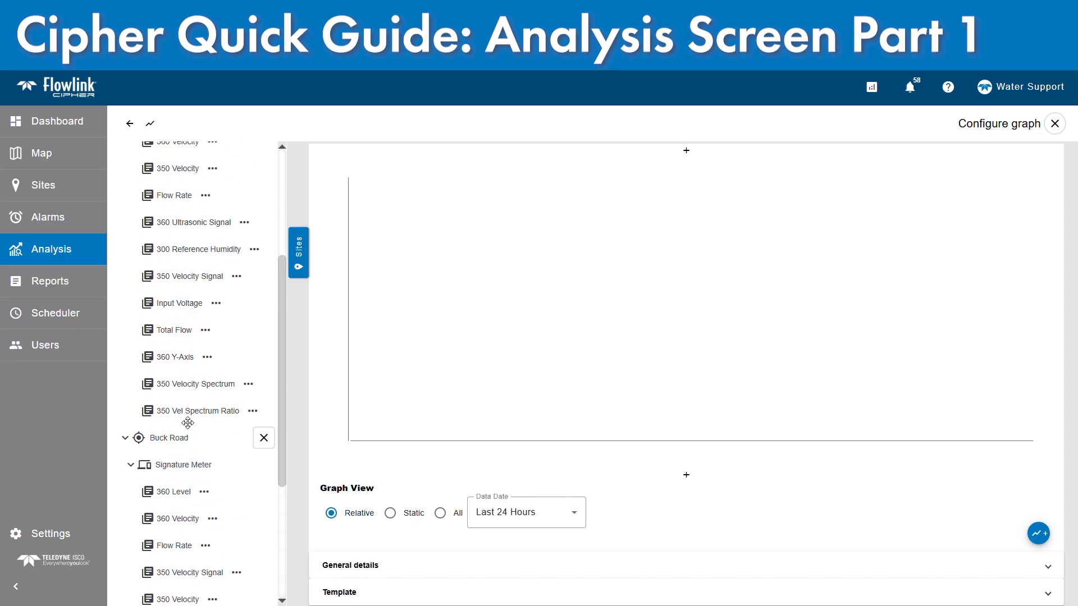
{"action": "scroll", "coordinate": [159, 266], "scroll_direction": "down", "scroll_amount": 8}
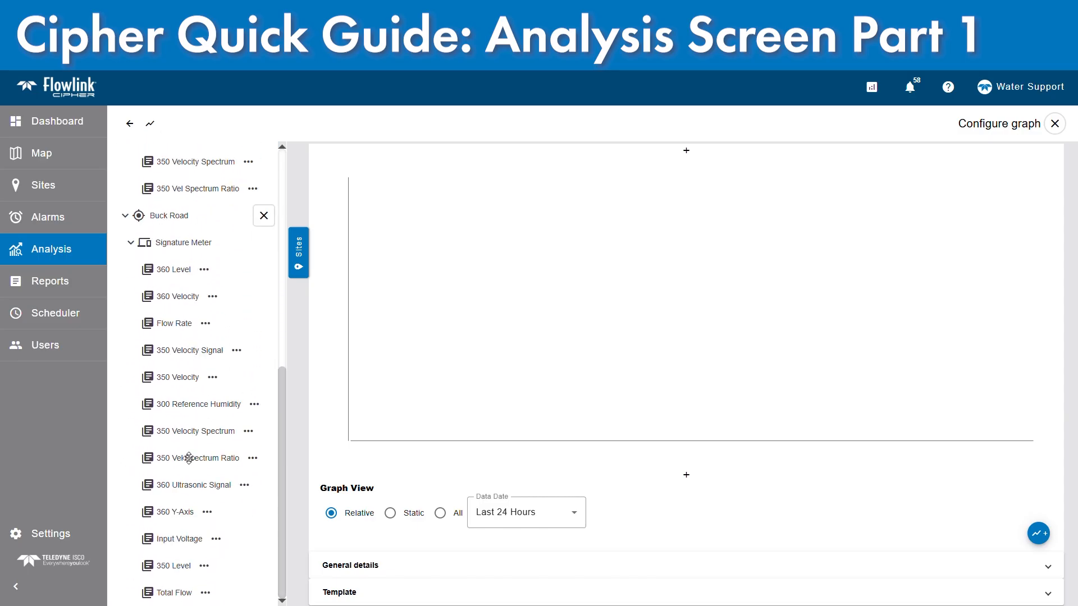
{"action": "scroll", "coordinate": [200, 407], "scroll_direction": "up", "scroll_amount": 4}
{"action": "scroll", "coordinate": [199, 407], "scroll_direction": "up", "scroll_amount": 4}
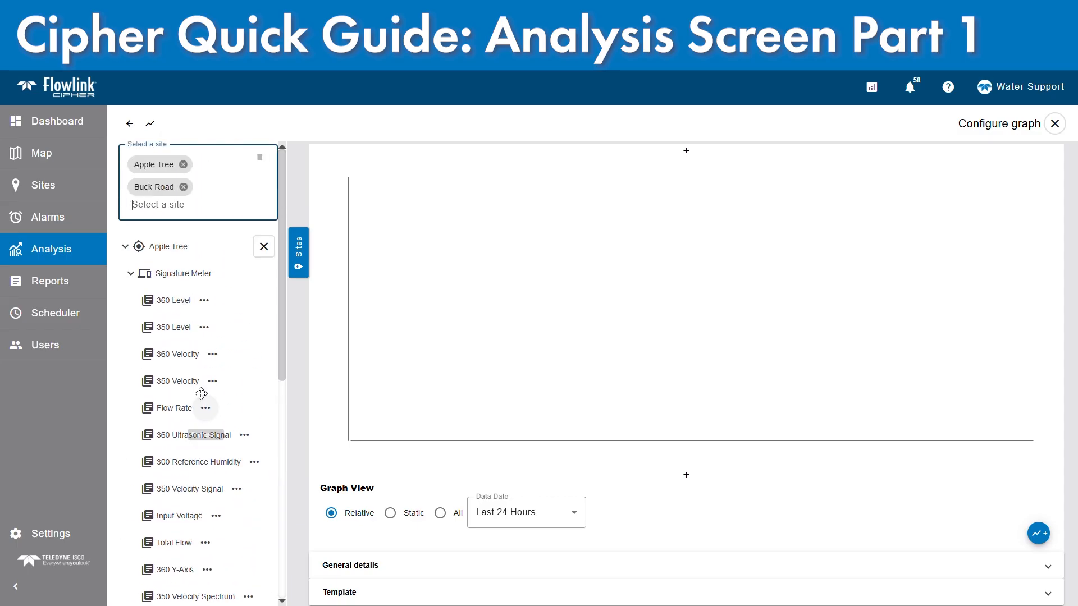
{"action": "left_click", "coordinate": [184, 187]}
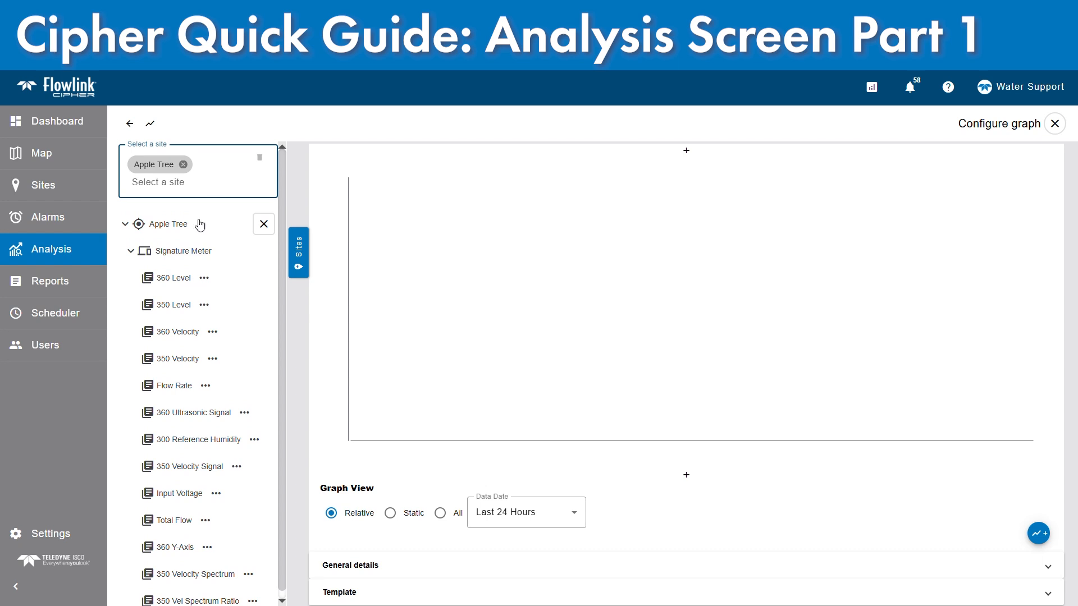
Plot the 360 Level and 360 Velocity parameters of Apple Tree's Signature Meter together in one graph pane.
{"action": "left_click", "coordinate": [170, 284]}
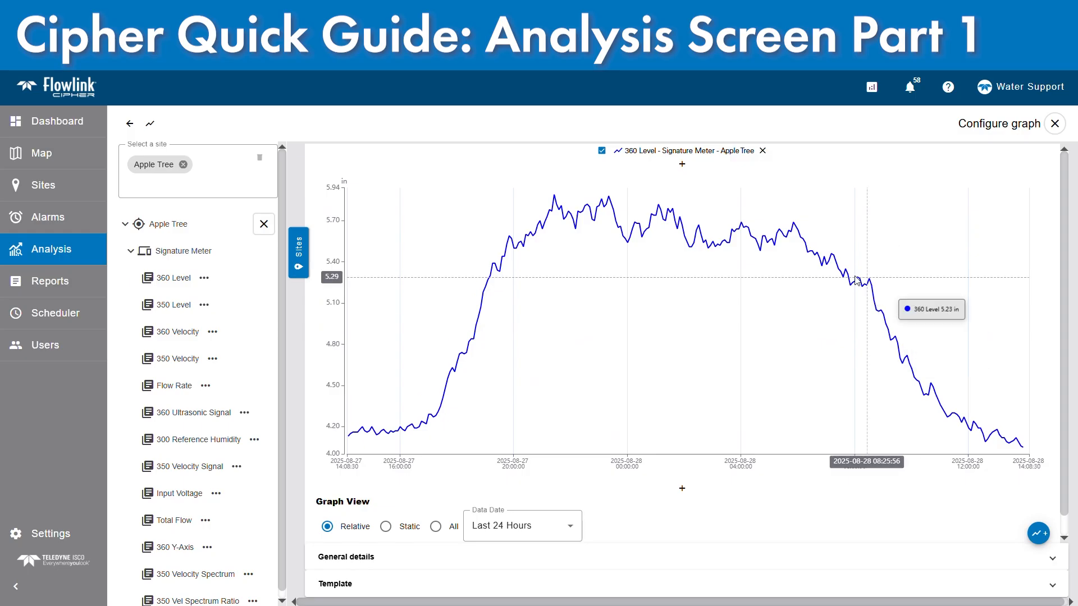
{"action": "scroll", "coordinate": [729, 325], "scroll_direction": "down", "scroll_amount": 5}
{"action": "scroll", "coordinate": [601, 315], "scroll_direction": "down", "scroll_amount": 4}
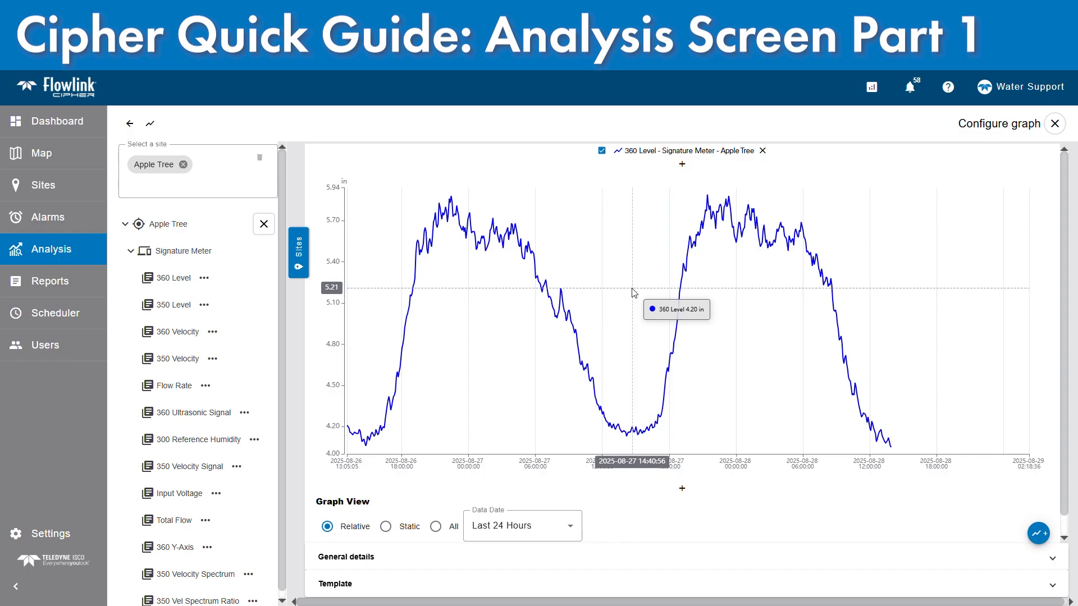
{"action": "left_click_drag", "start_coordinate": [577, 294], "coordinate": [743, 280]}
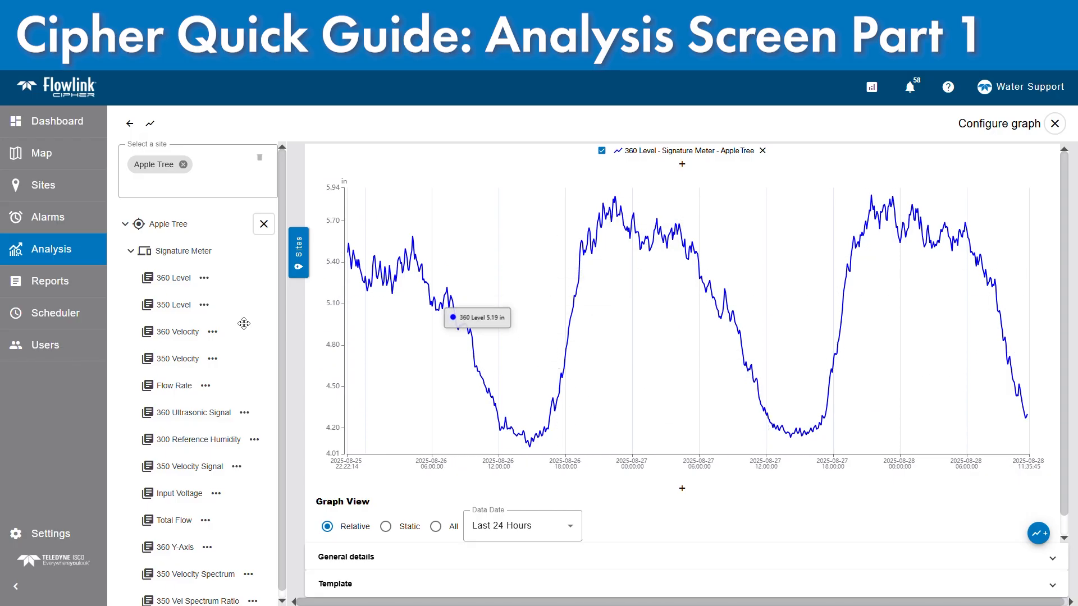
{"action": "left_click_drag", "start_coordinate": [166, 340], "coordinate": [573, 296]}
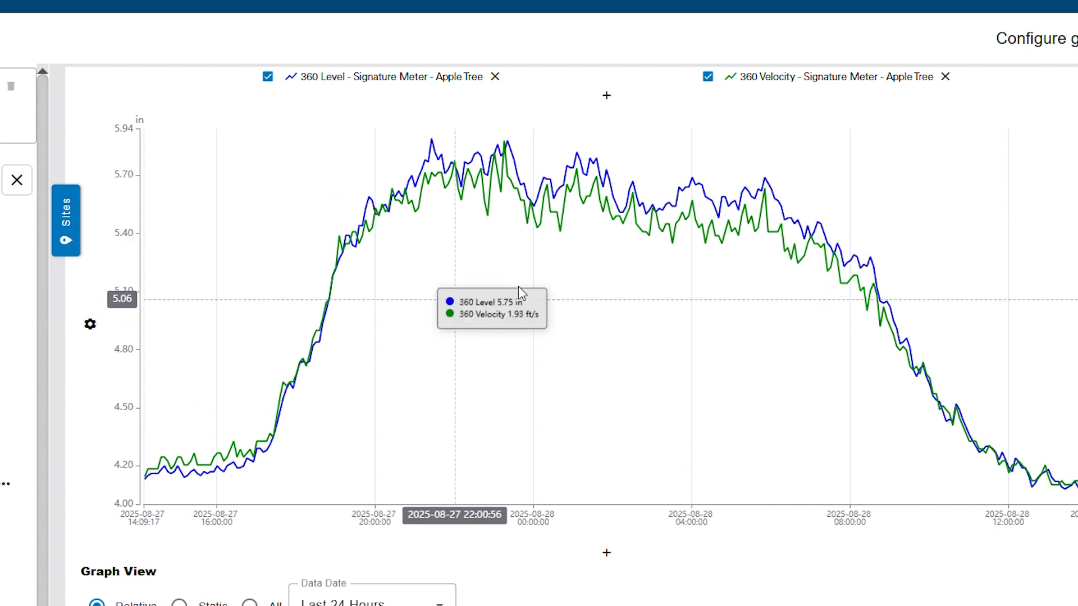
Change the panel type of the level and velocity pane to ScatterPlot.
{"action": "left_click", "coordinate": [91, 325]}
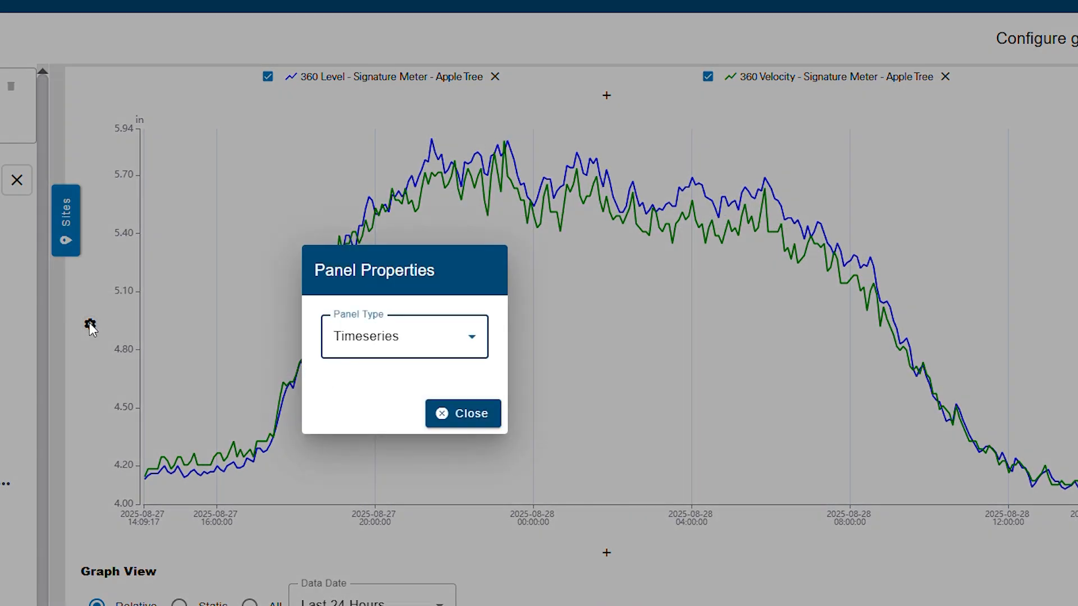
{"action": "left_click", "coordinate": [384, 339]}
{"action": "left_click", "coordinate": [376, 429]}
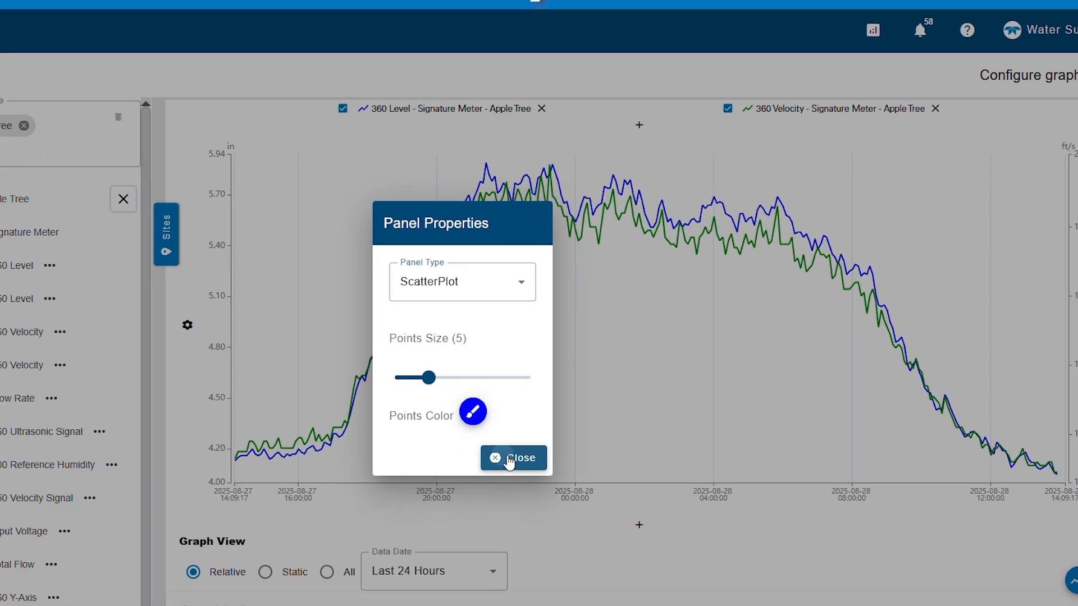
{"action": "left_click", "coordinate": [509, 459]}
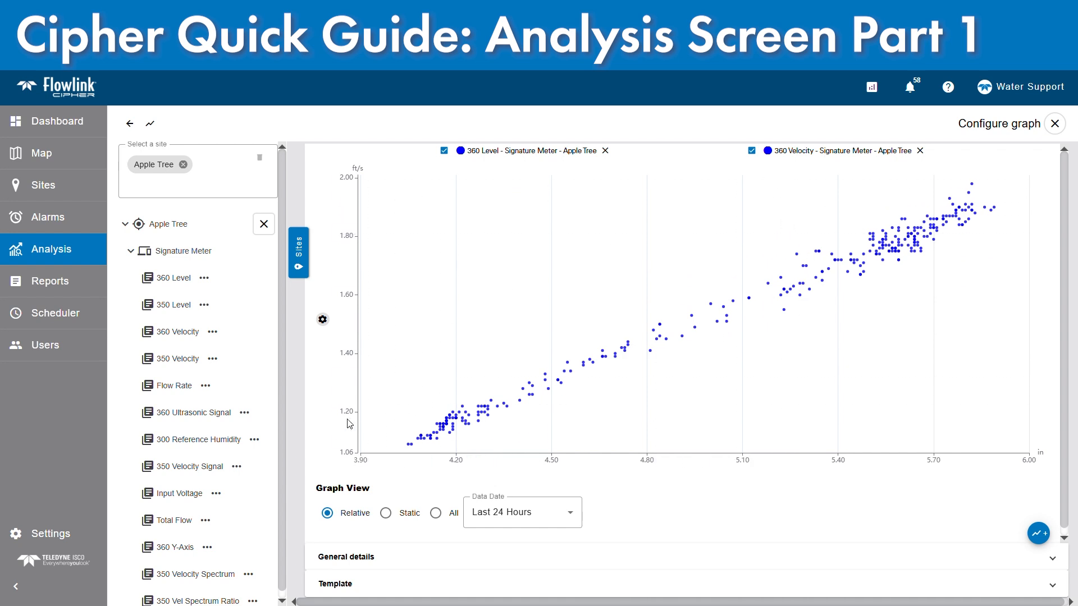
Switch the level and velocity pane's panel type back to Timeseries.
{"action": "left_click", "coordinate": [322, 320]}
{"action": "left_click", "coordinate": [538, 297]}
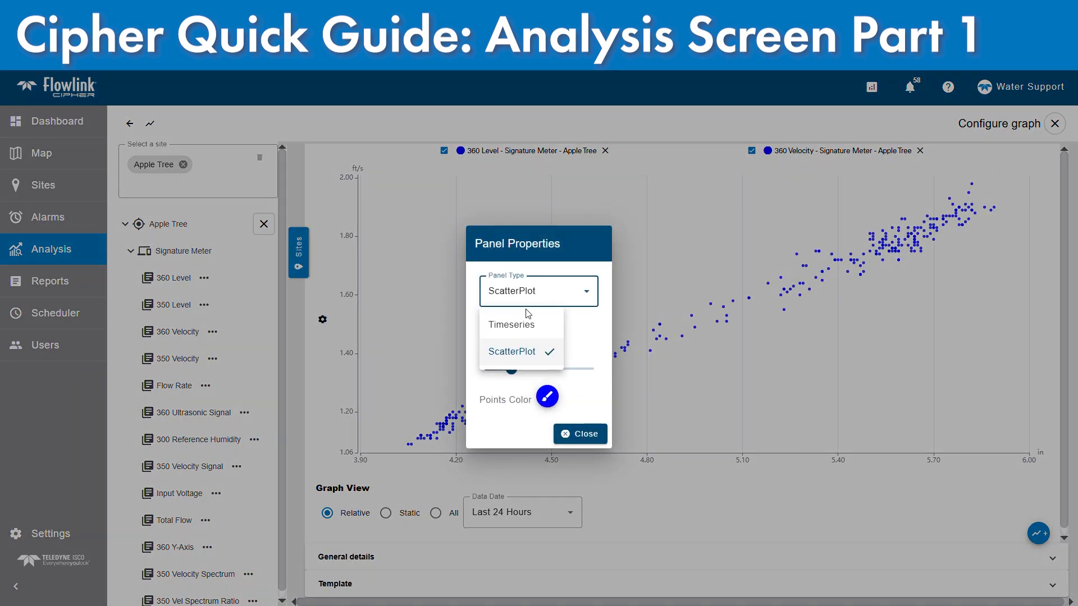
{"action": "left_click", "coordinate": [512, 324]}
{"action": "left_click", "coordinate": [581, 391]}
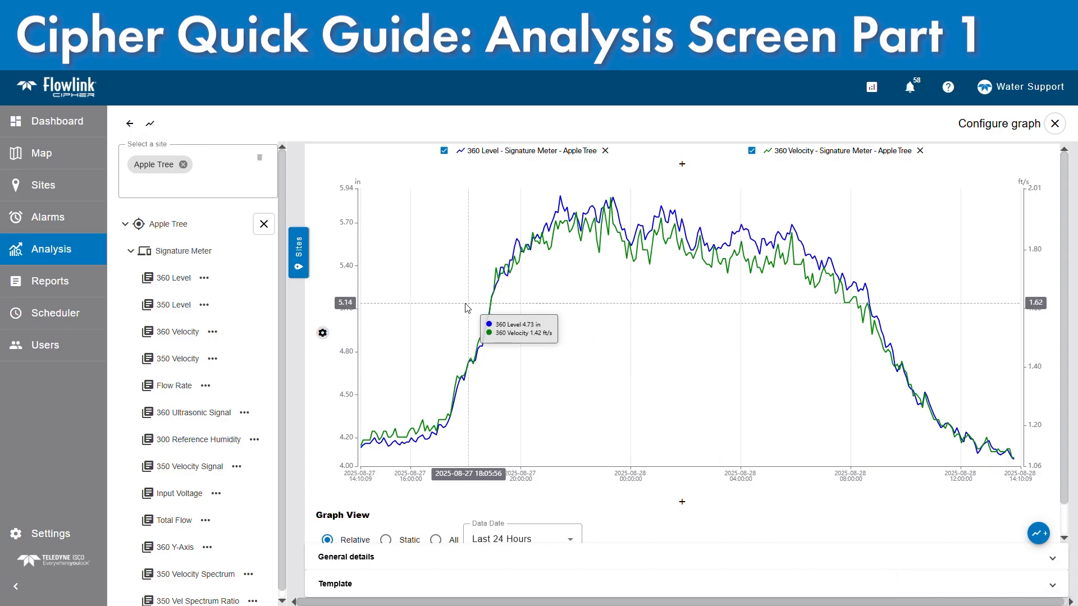
Try plotting Flow Rate in a separate lower pane and in the same pane as level and velocity, removing it each time.
{"action": "left_click", "coordinate": [171, 391]}
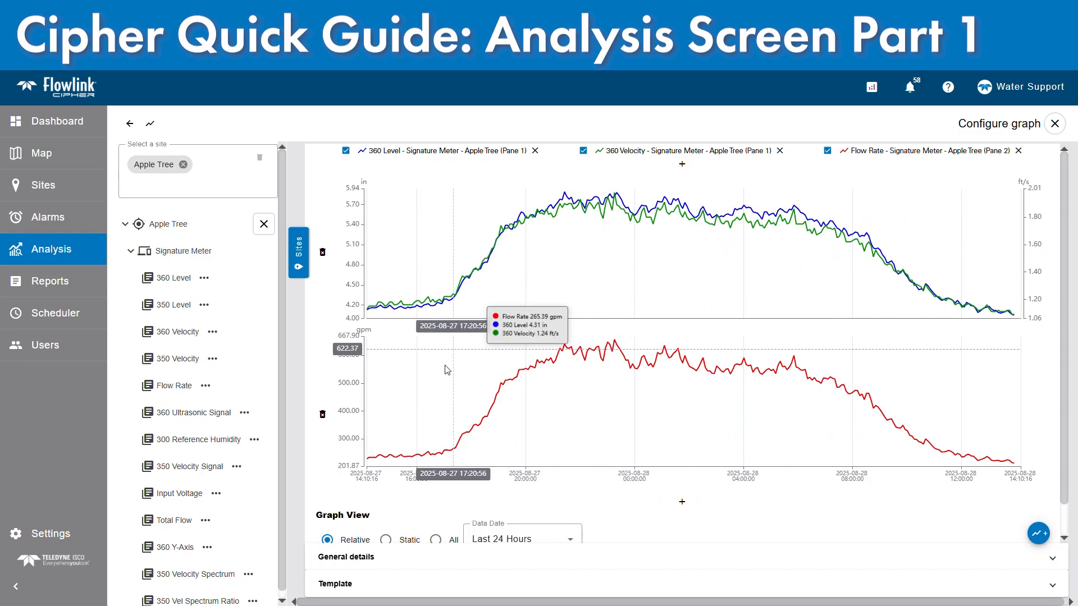
{"action": "left_click", "coordinate": [324, 419]}
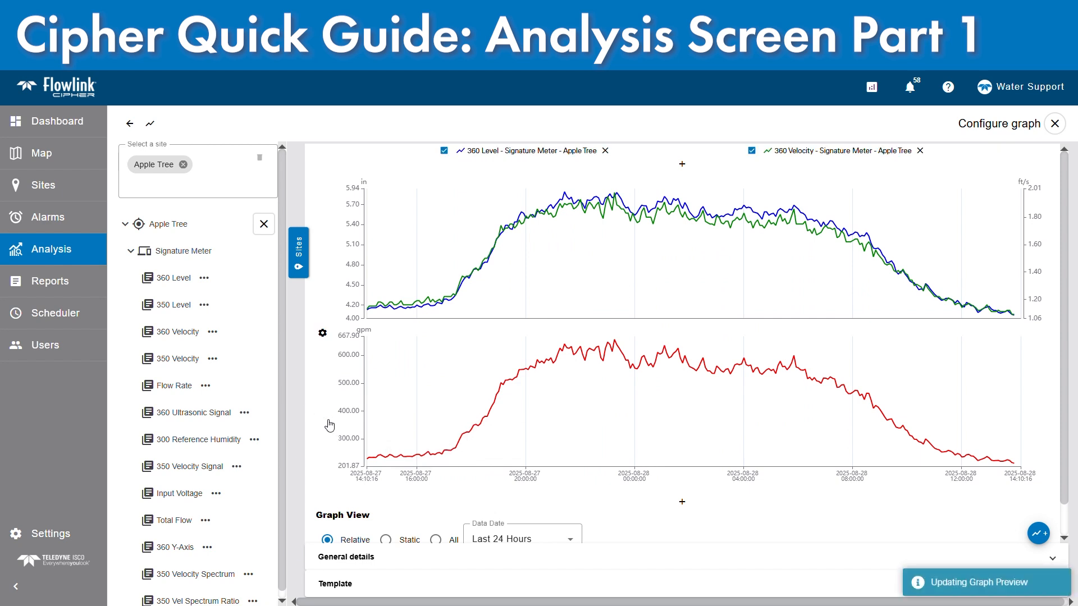
{"action": "left_click_drag", "start_coordinate": [161, 396], "coordinate": [612, 331]}
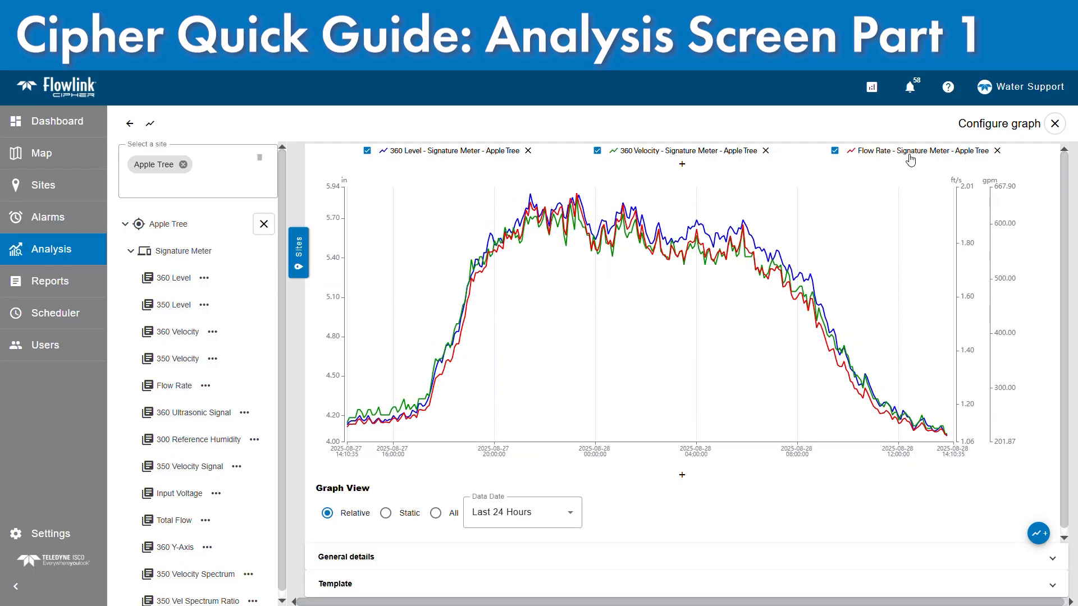
{"action": "left_click", "coordinate": [997, 151]}
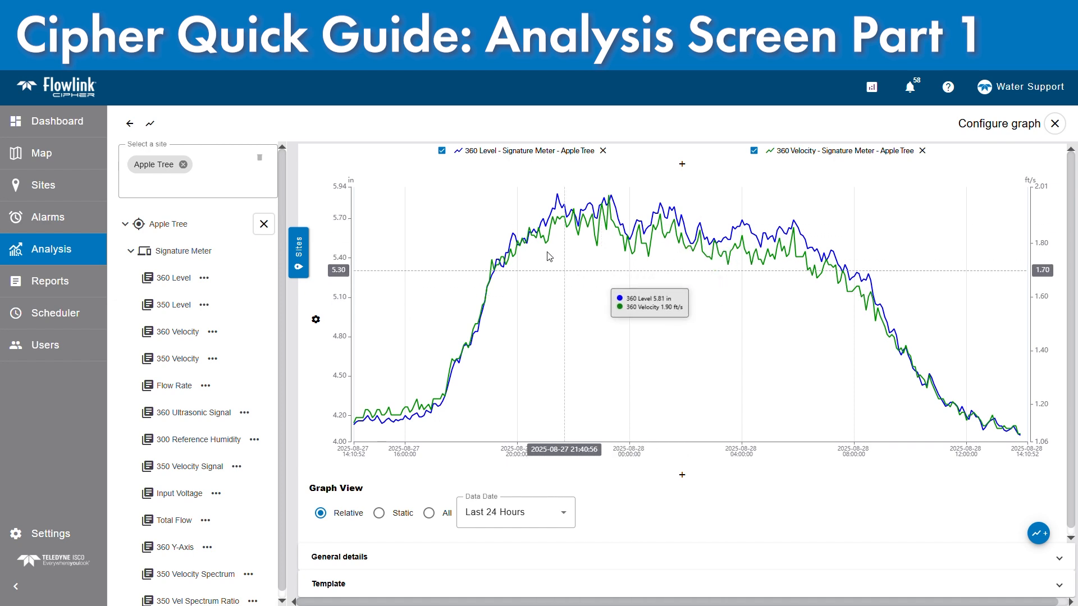
Add a new pane above the level and velocity traces and plot Apple Tree's Total Flow in it.
{"action": "left_click", "coordinate": [682, 164]}
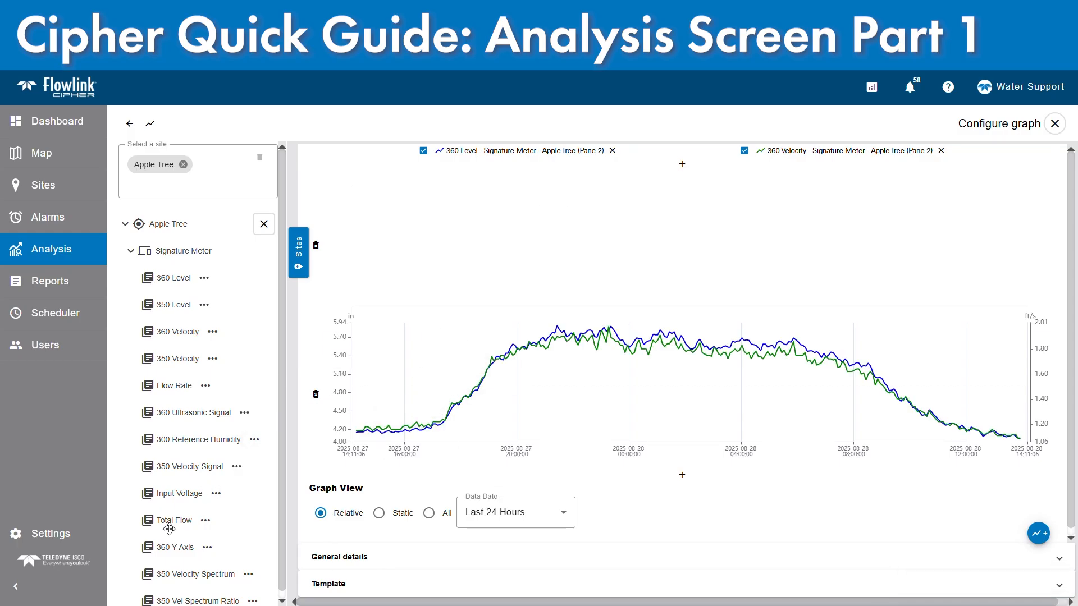
{"action": "left_click_drag", "start_coordinate": [167, 530], "coordinate": [598, 236]}
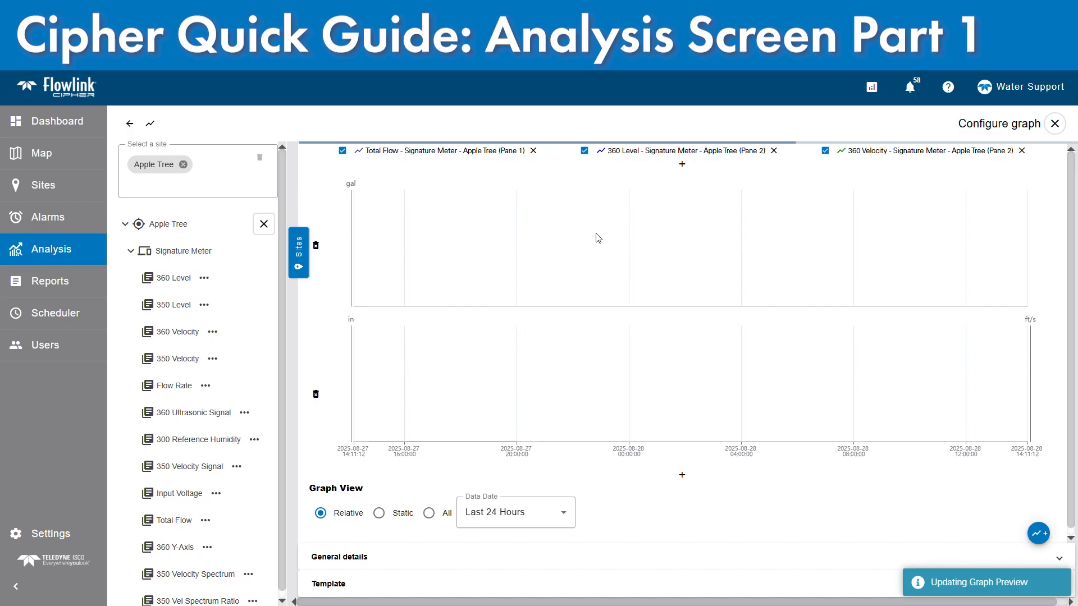
Plot Apple Tree's Flow Rate in the lowest pane and set the graph's relative data date to Last 7 Days.
{"action": "double_click", "coordinate": [163, 392]}
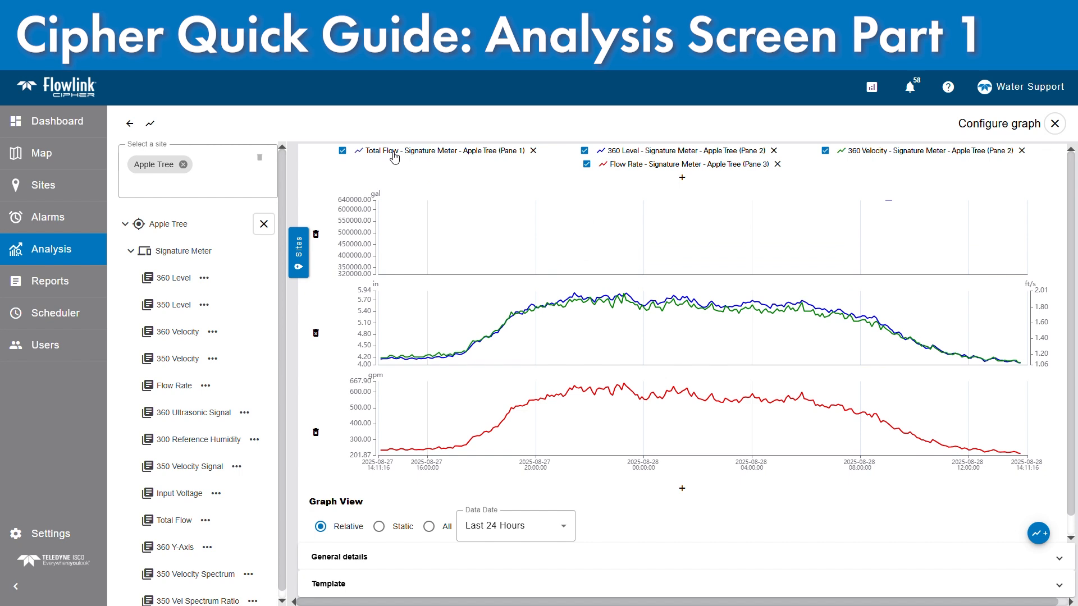
{"action": "left_click", "coordinate": [512, 530]}
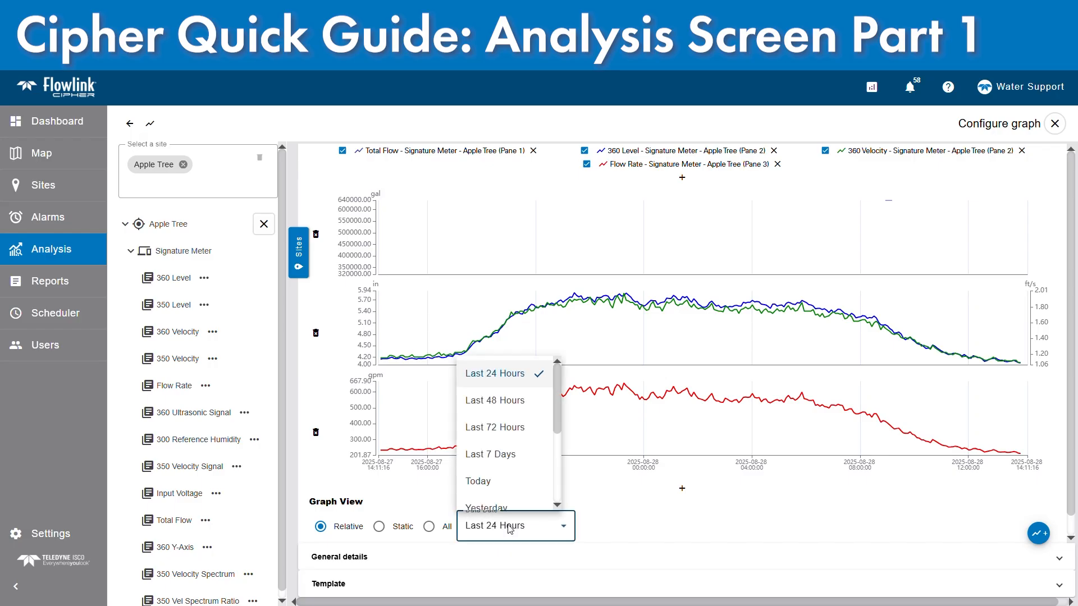
{"action": "left_click", "coordinate": [500, 454]}
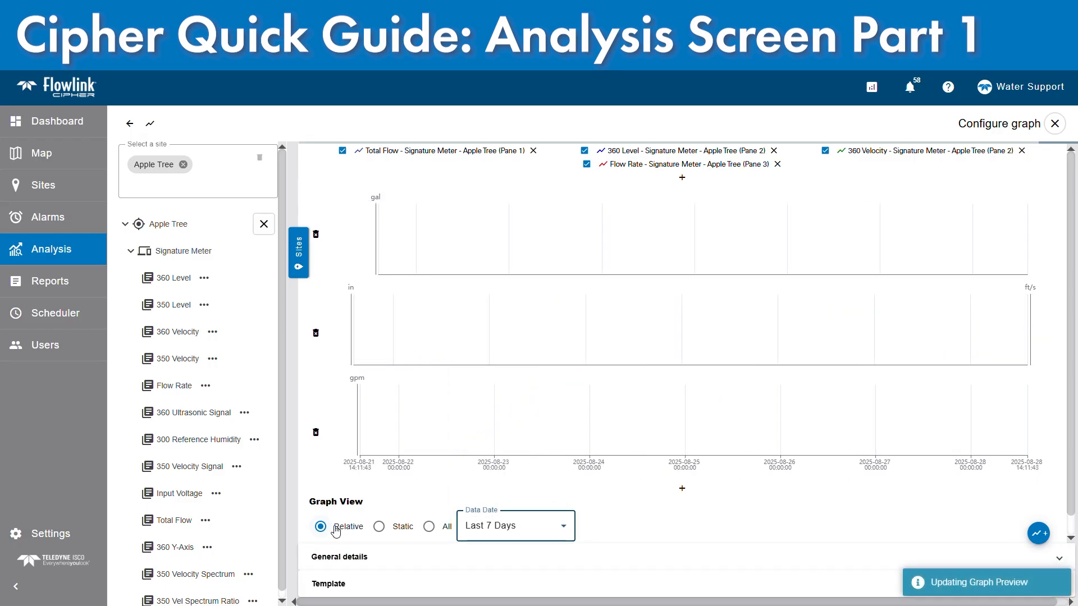
{"action": "left_click", "coordinate": [520, 530]}
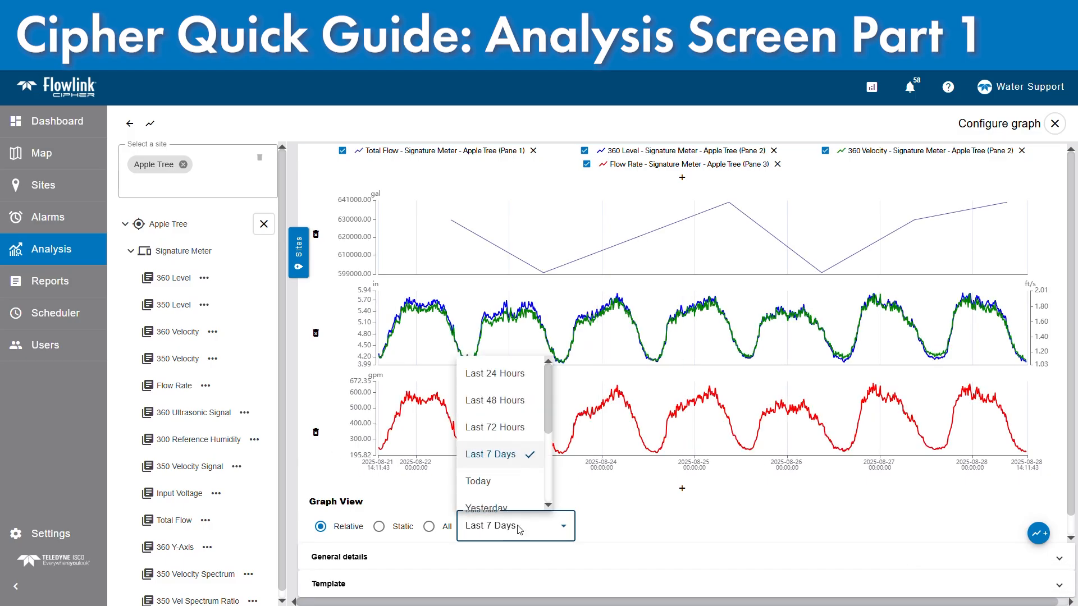
{"action": "left_click", "coordinate": [521, 530]}
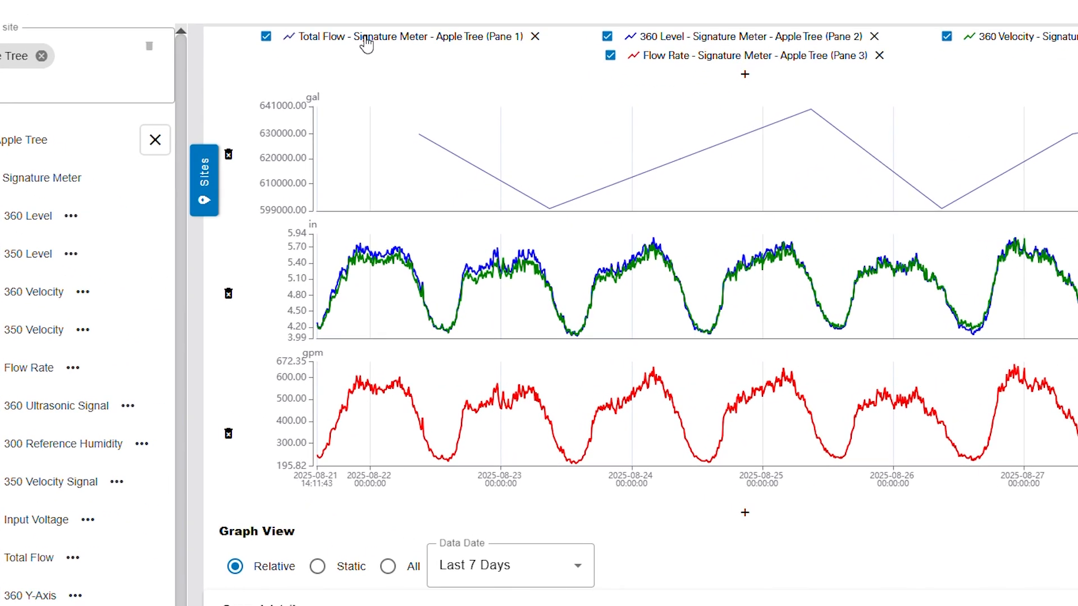
Open the Total Flow trace's properties and set its color to magenta (FF00FF).
{"action": "left_click", "coordinate": [366, 40]}
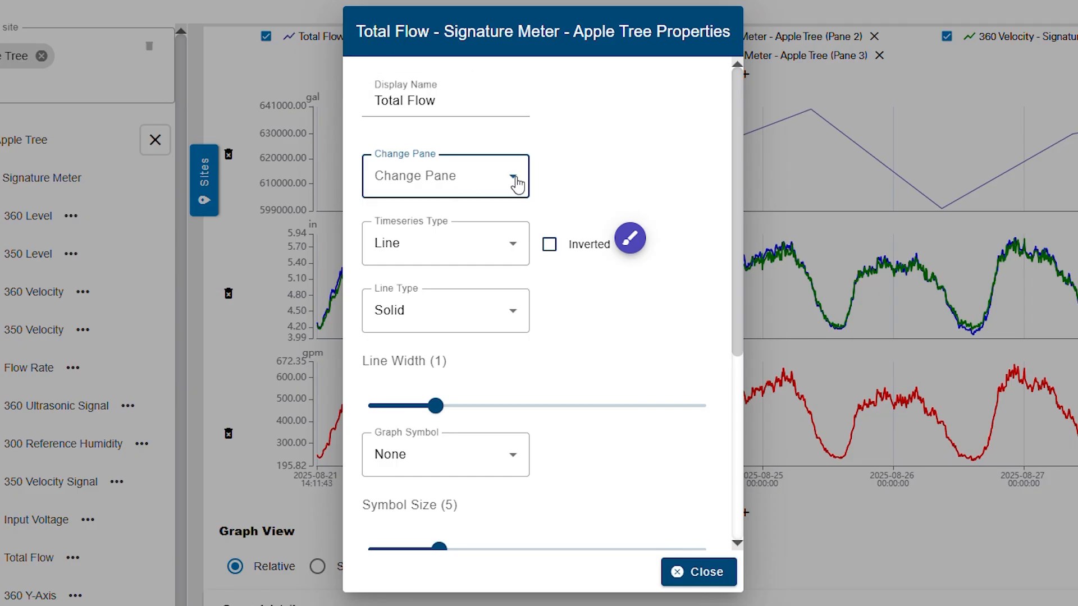
{"action": "left_click", "coordinate": [490, 171]}
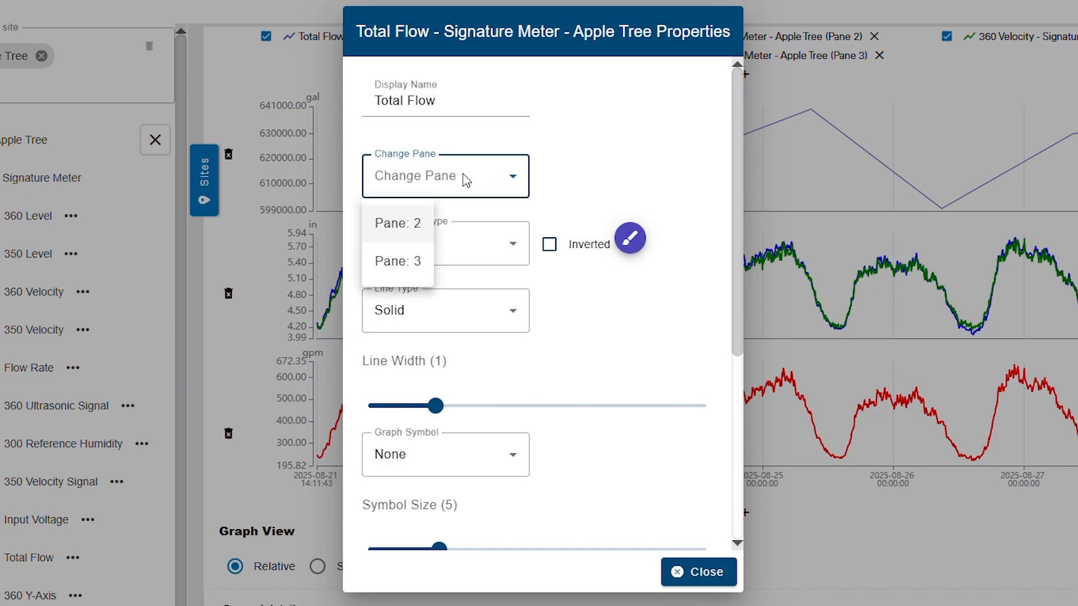
{"action": "left_click", "coordinate": [561, 178]}
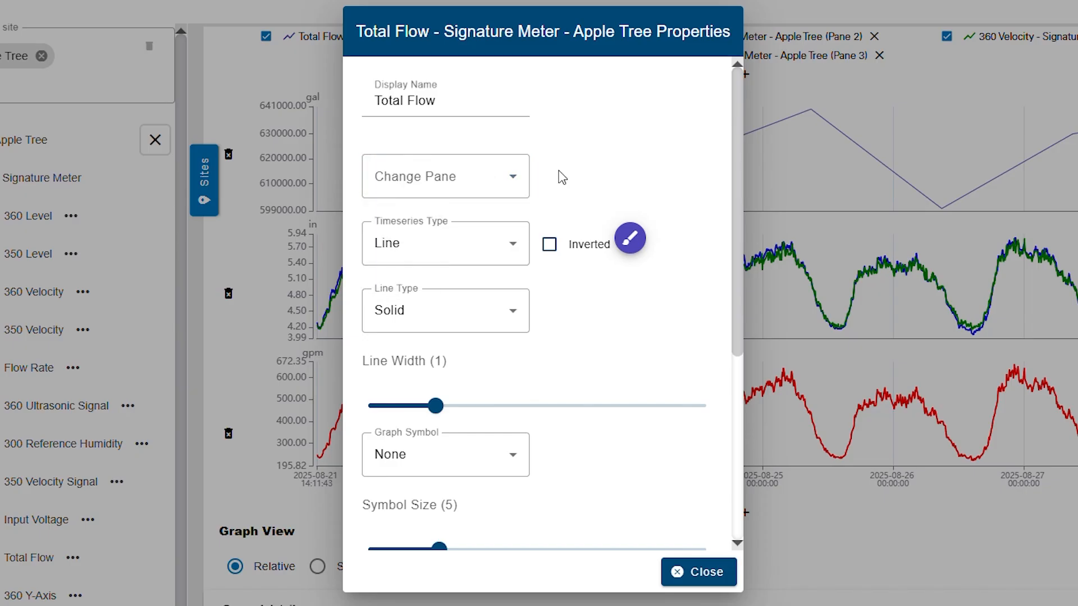
{"action": "left_click", "coordinate": [629, 239]}
{"action": "left_click", "coordinate": [551, 386]}
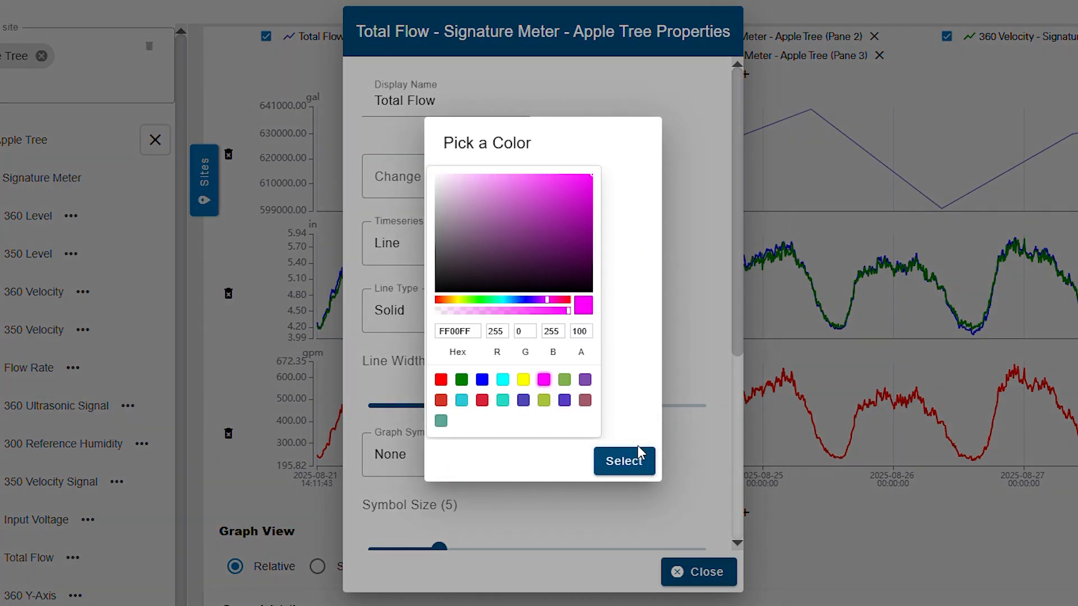
{"action": "left_click", "coordinate": [641, 453]}
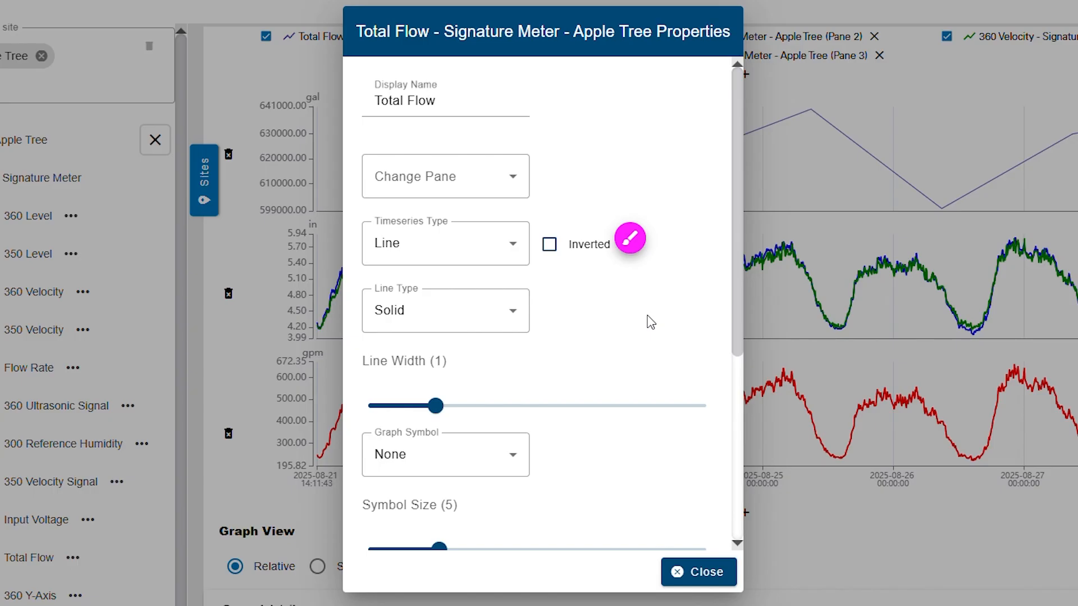
Set the Total Flow trace's timeseries type to Bar.
{"action": "left_click", "coordinate": [432, 245]}
{"action": "left_click", "coordinate": [413, 330]}
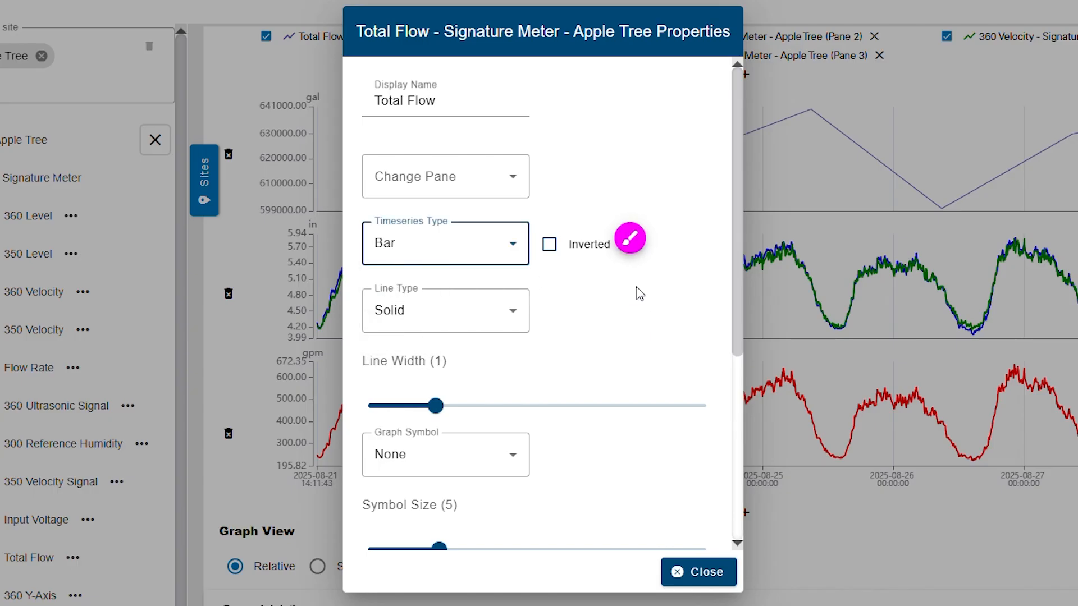
{"action": "left_click", "coordinate": [626, 315]}
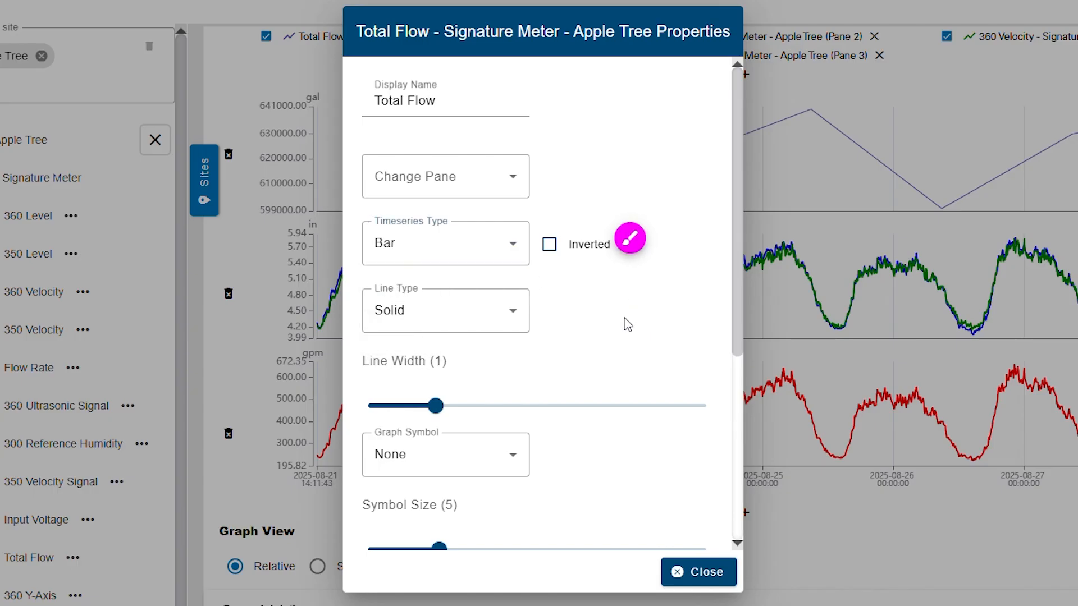
Examine the line type, graph symbol, data handling and time shift options for the Total Flow trace.
{"action": "left_click", "coordinate": [505, 315]}
{"action": "left_click", "coordinate": [636, 316]}
{"action": "scroll", "coordinate": [618, 449], "scroll_direction": "down", "scroll_amount": 5}
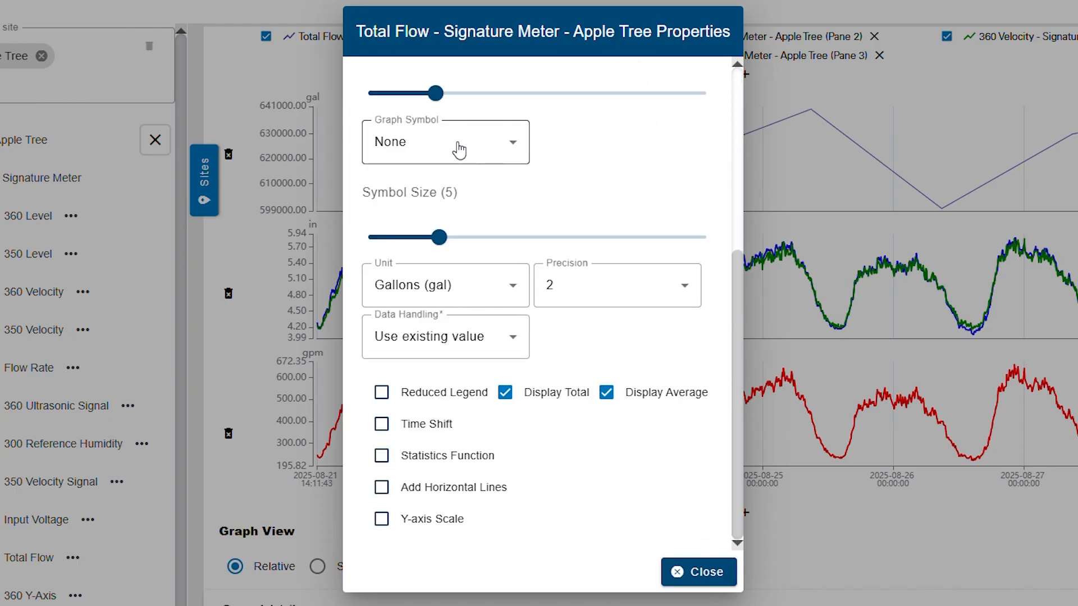
{"action": "left_click", "coordinate": [459, 149]}
{"action": "left_click", "coordinate": [563, 152]}
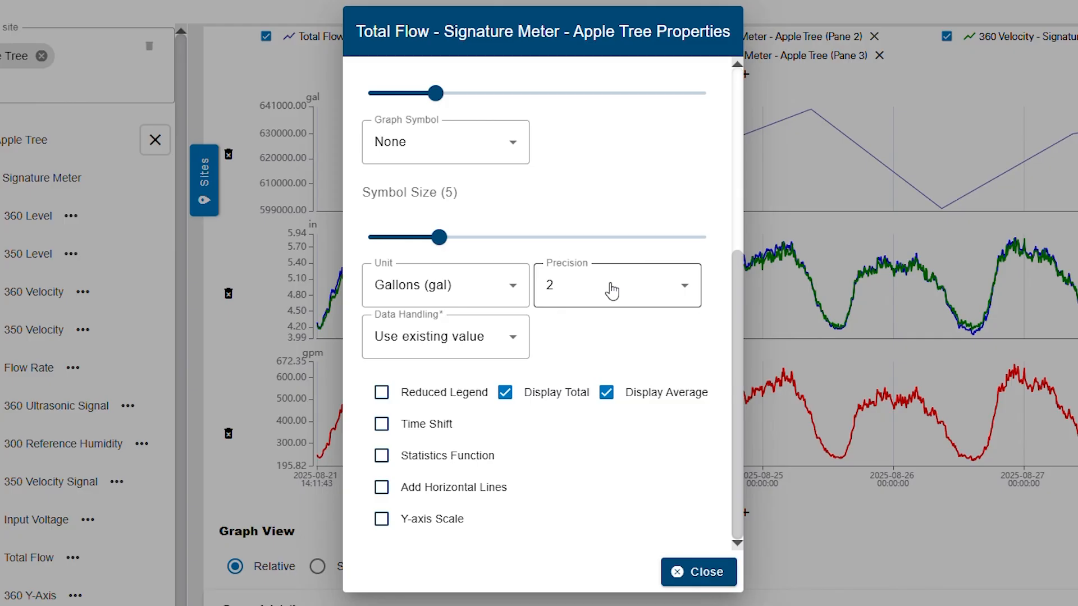
{"action": "left_click", "coordinate": [510, 339]}
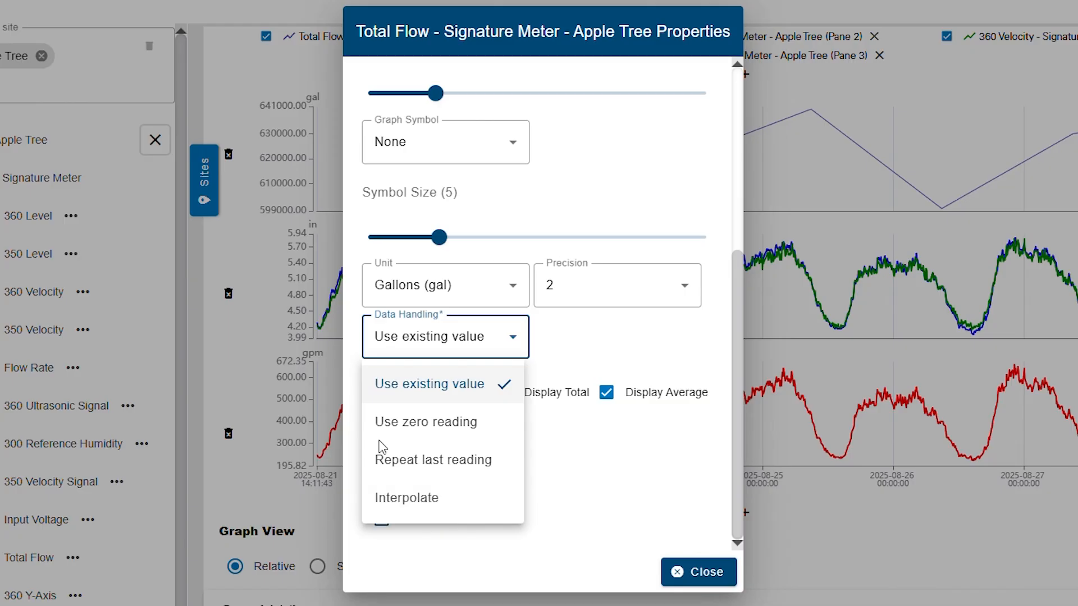
{"action": "left_click", "coordinate": [593, 499]}
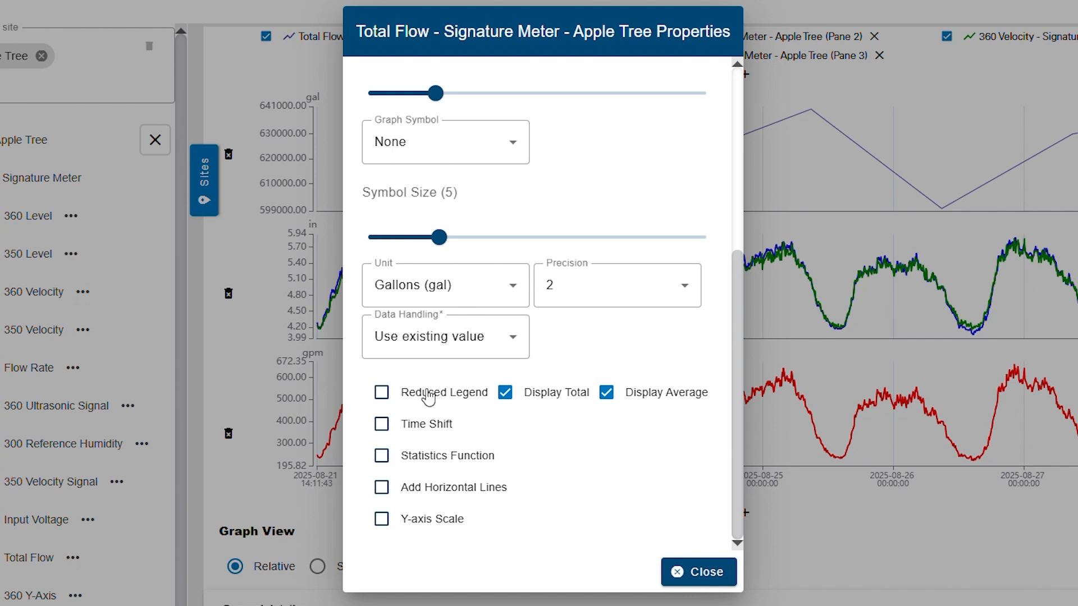
{"action": "left_click", "coordinate": [383, 425]}
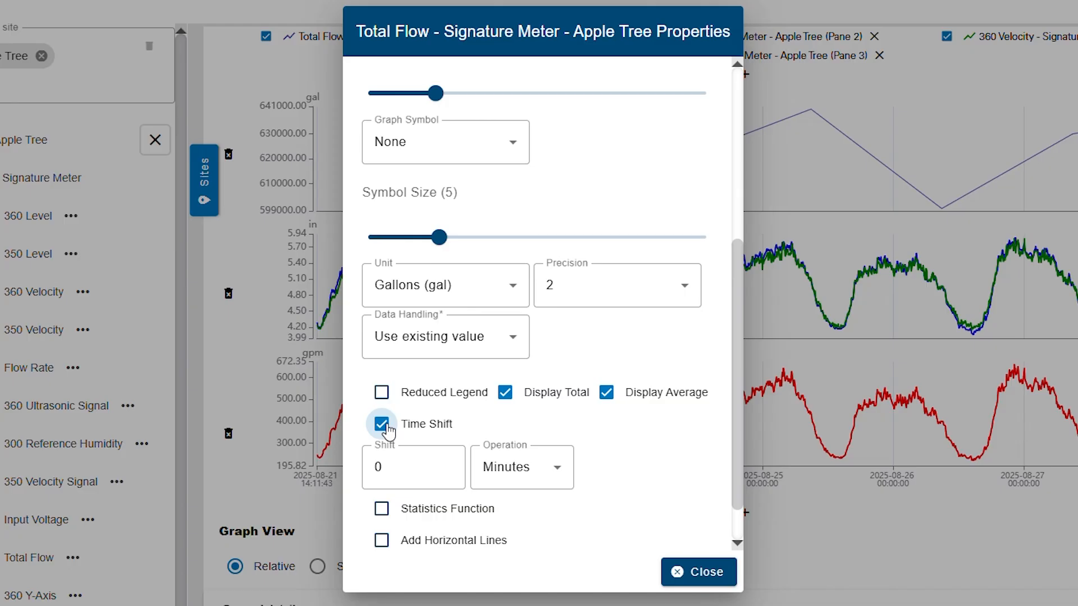
{"action": "left_click", "coordinate": [383, 426]}
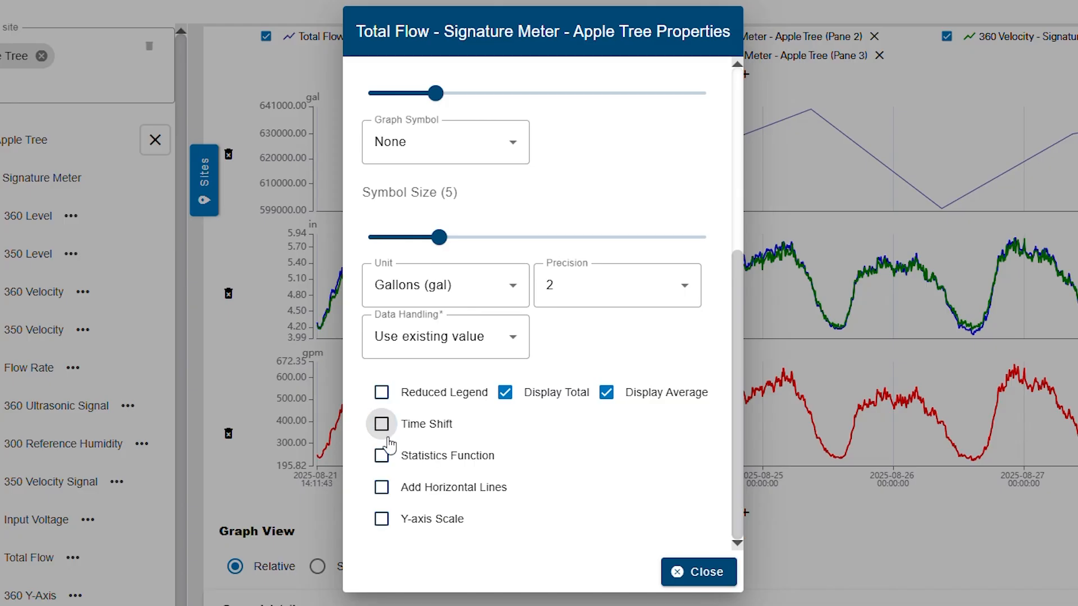
Enable the Statistics Function for Total Flow, using Average over a period of 1 day at Start of Interval.
{"action": "left_click", "coordinate": [387, 457]}
{"action": "left_click", "coordinate": [375, 501]}
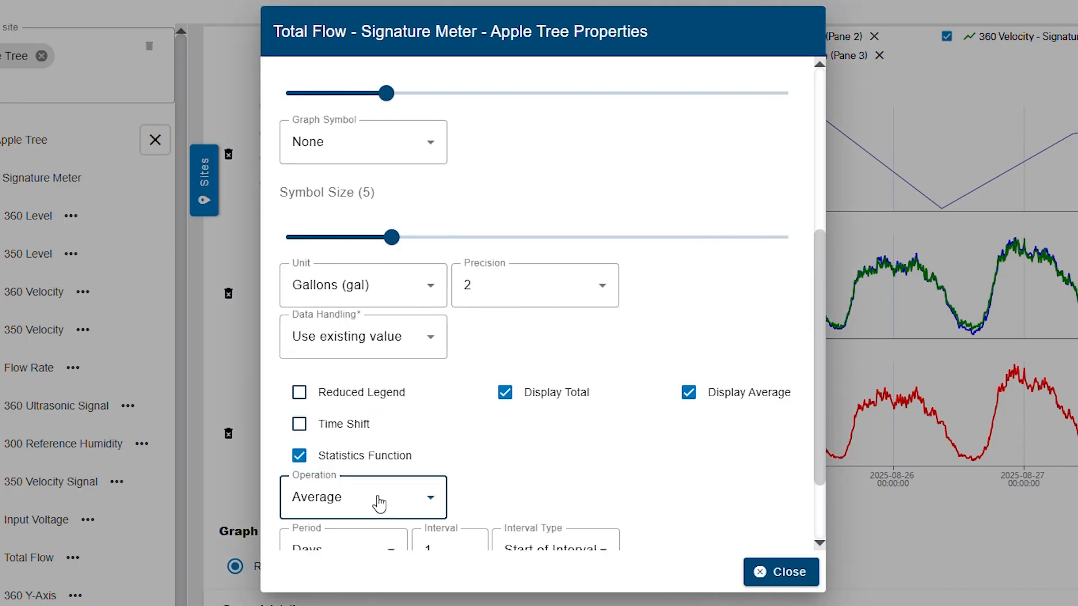
{"action": "left_click", "coordinate": [536, 456]}
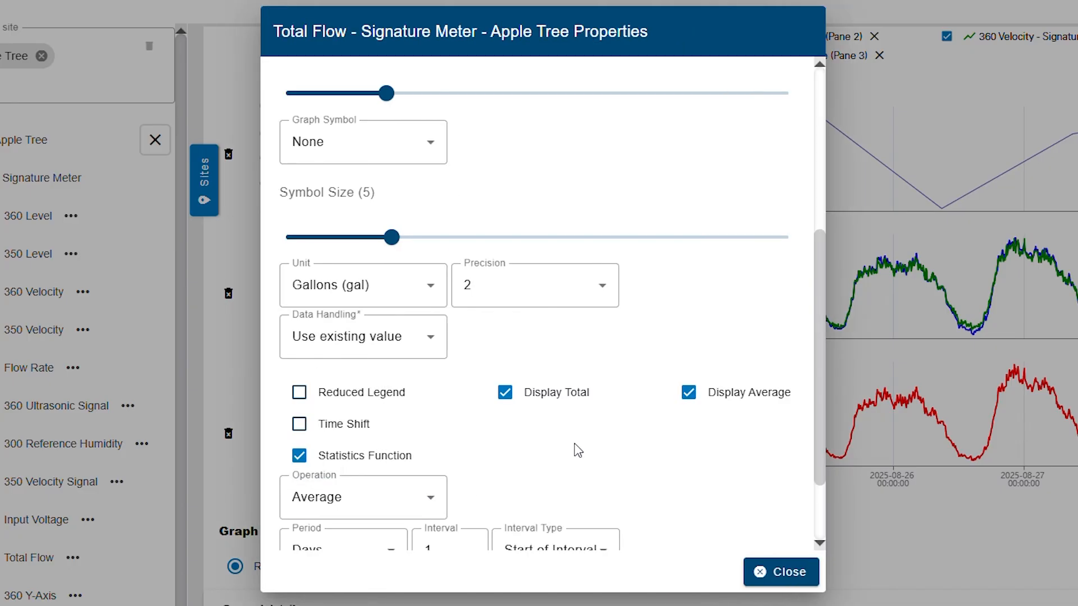
{"action": "scroll", "coordinate": [576, 448], "scroll_direction": "down", "scroll_amount": 2}
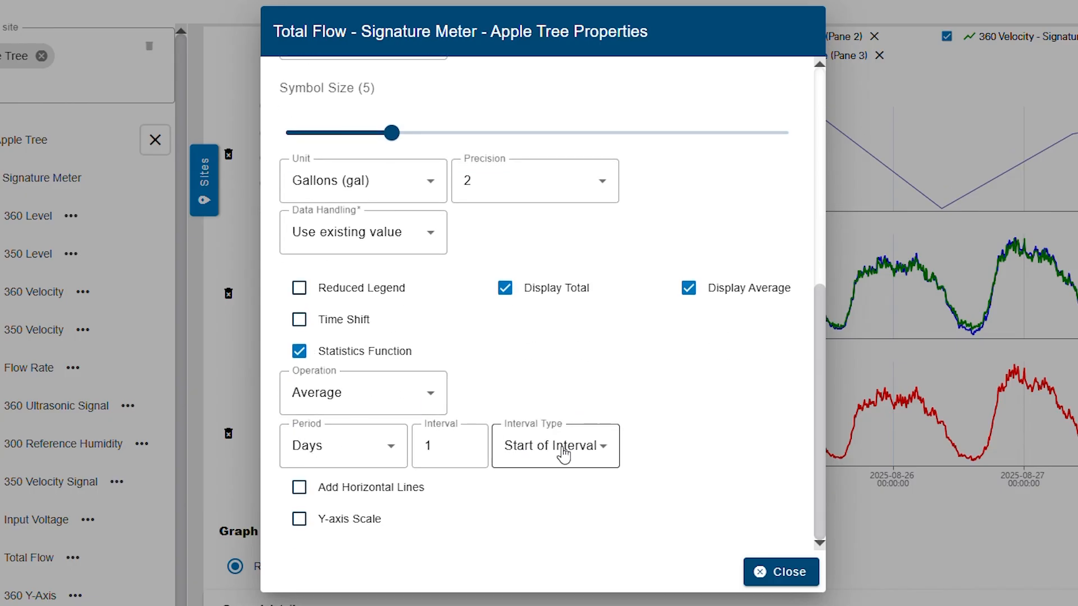
{"action": "left_click", "coordinate": [385, 454]}
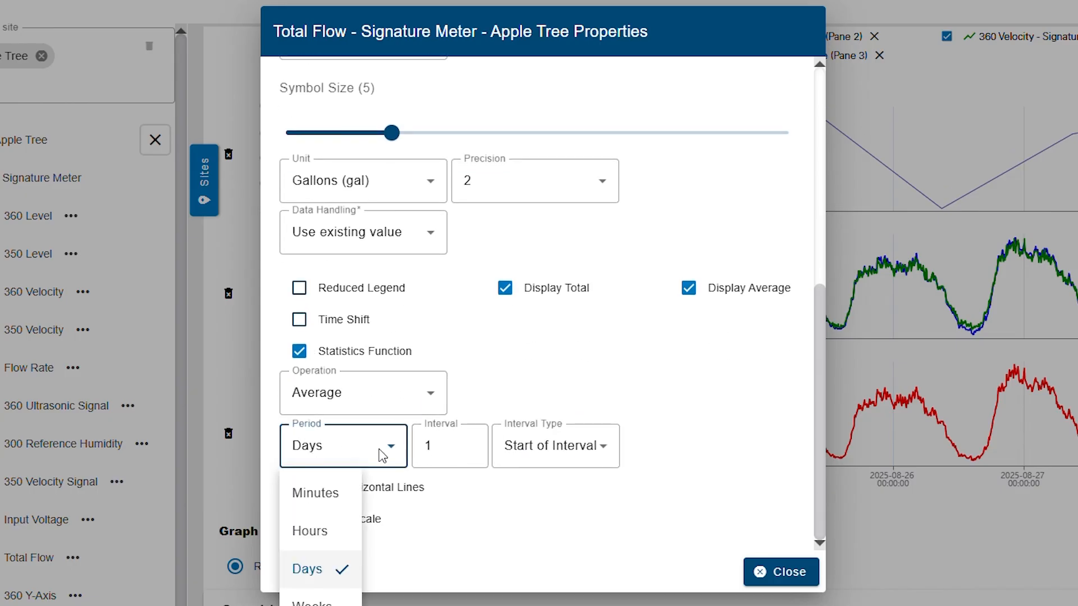
{"action": "left_click", "coordinate": [469, 462]}
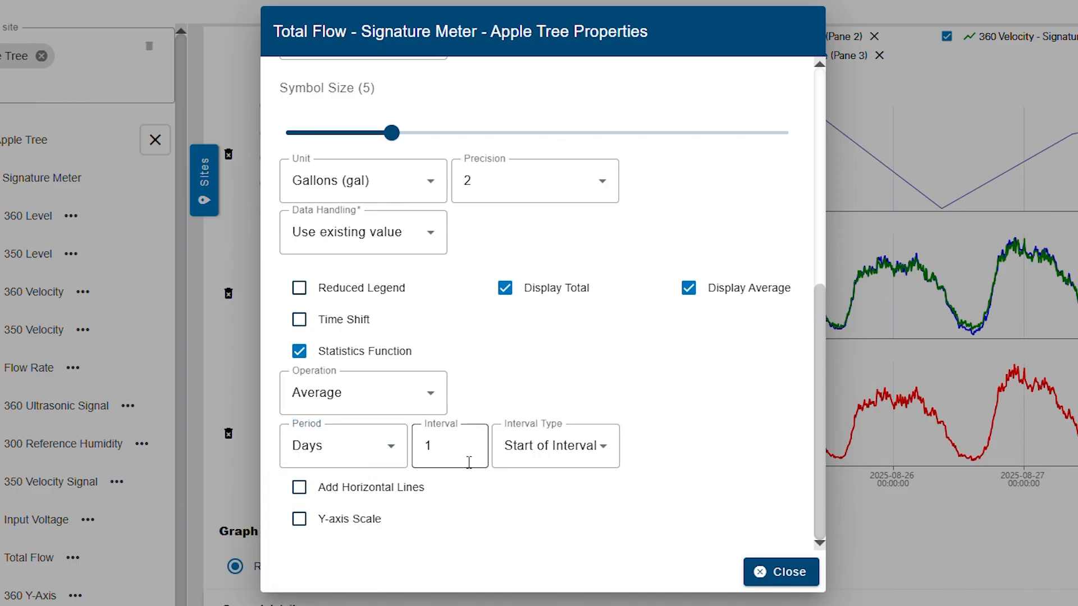
Try the Add Horizontal Lines option with two Y-axis value fields for Total Flow.
{"action": "left_click", "coordinate": [357, 494]}
{"action": "scroll", "coordinate": [527, 503], "scroll_direction": "down", "scroll_amount": 2}
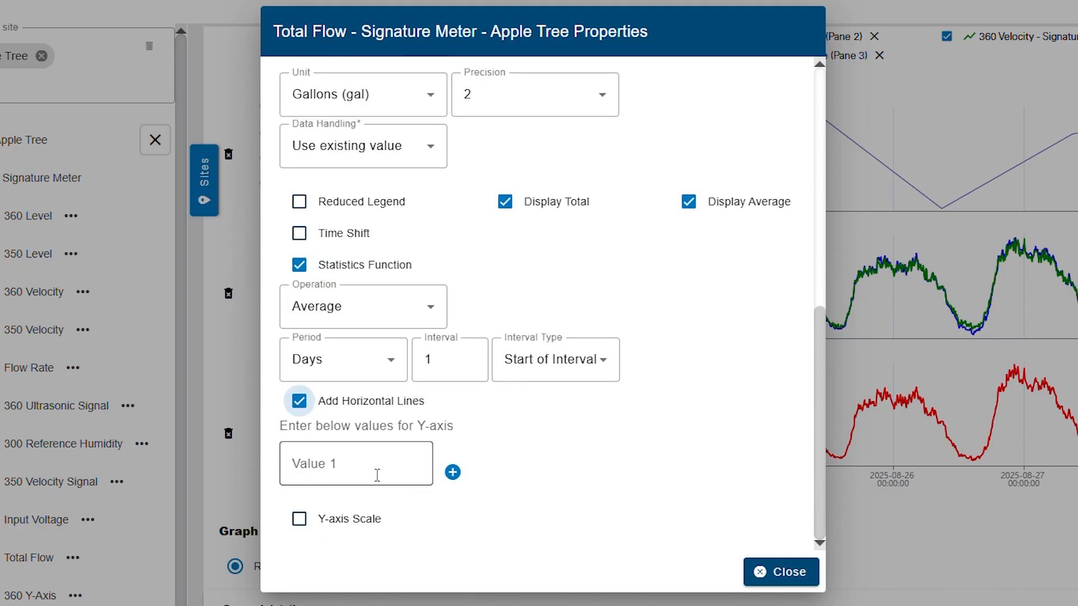
{"action": "left_click", "coordinate": [452, 472]}
{"action": "scroll", "coordinate": [369, 534], "scroll_direction": "down", "scroll_amount": 2}
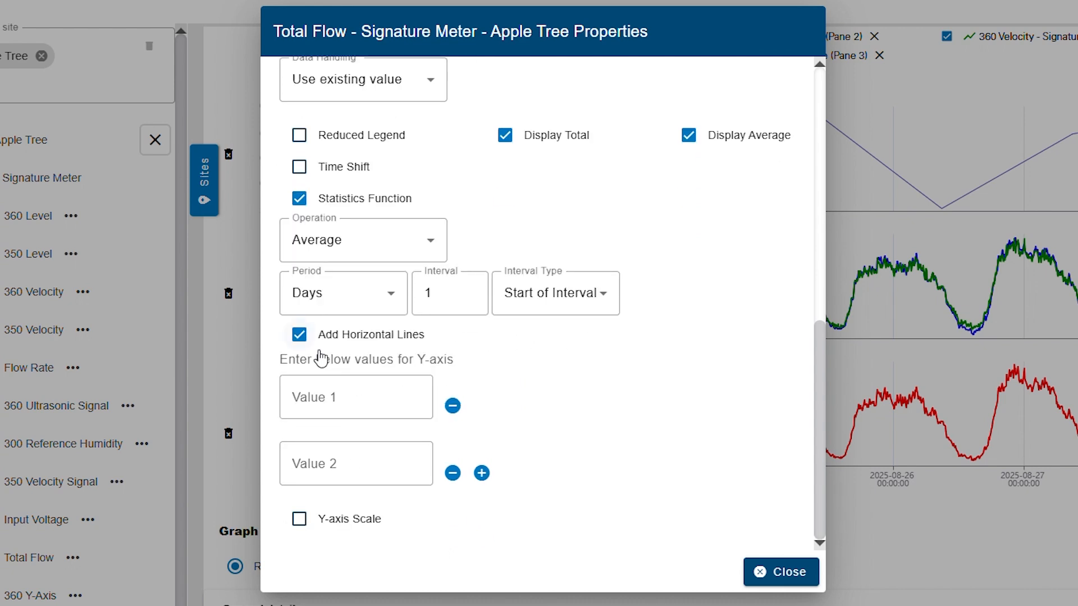
{"action": "left_click", "coordinate": [299, 335]}
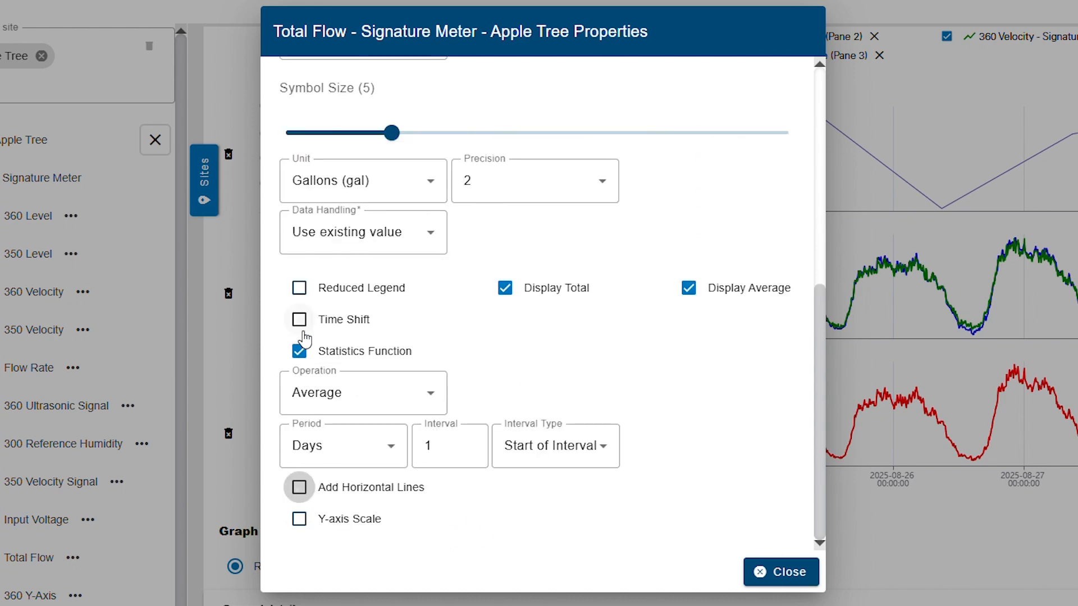
Enable Y-axis Scale for Total Flow with an automatic maximum, minimum and interval, and close the trace properties.
{"action": "left_click", "coordinate": [299, 519]}
{"action": "scroll", "coordinate": [517, 514], "scroll_direction": "down", "scroll_amount": 3}
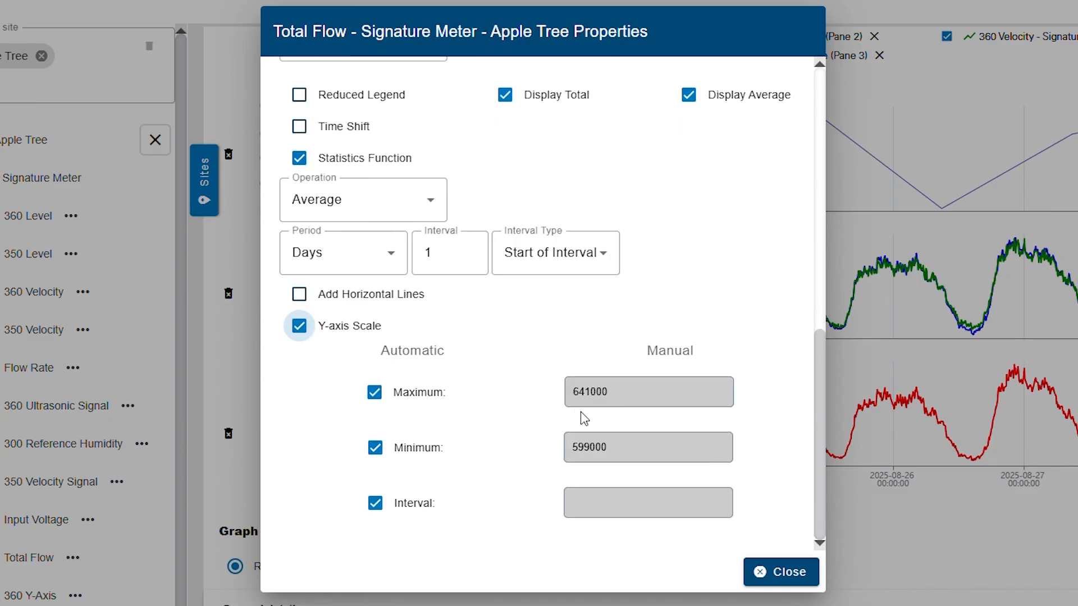
{"action": "left_click", "coordinate": [375, 393]}
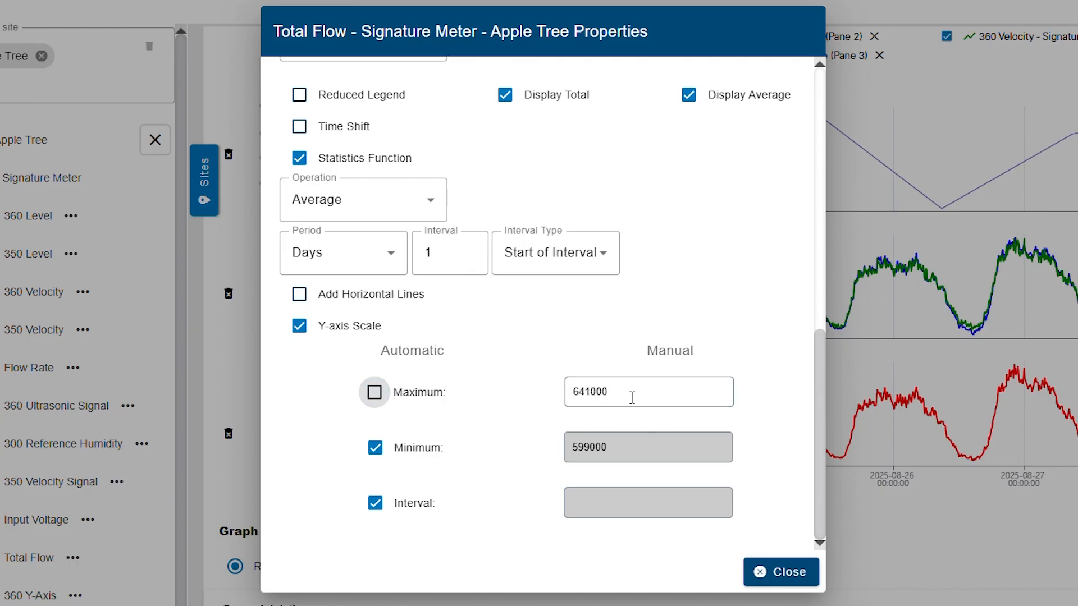
{"action": "left_click", "coordinate": [374, 392]}
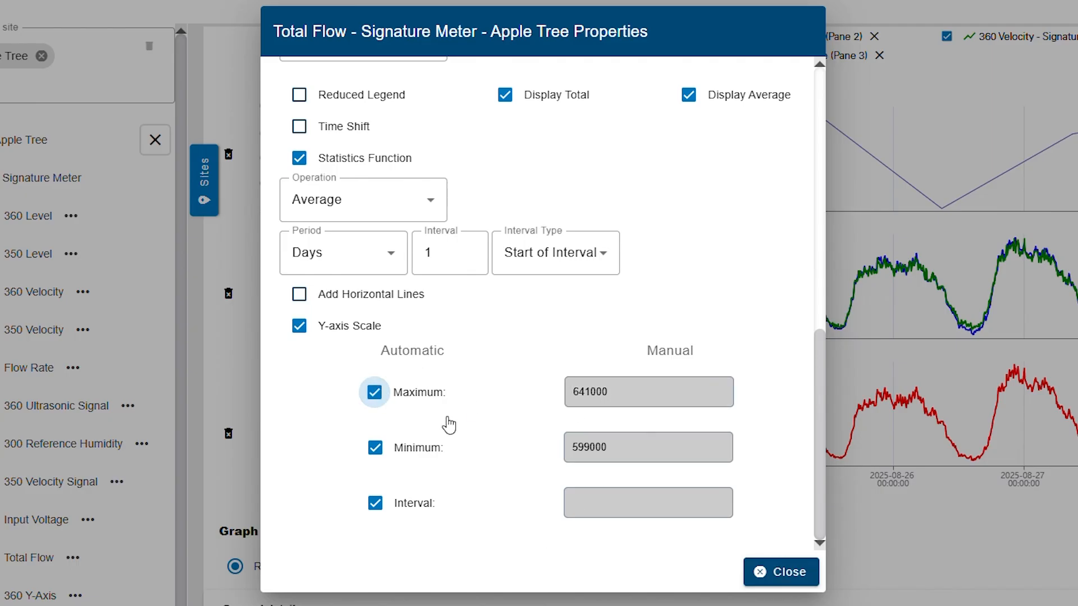
{"action": "scroll", "coordinate": [601, 365], "scroll_direction": "up", "scroll_amount": 10}
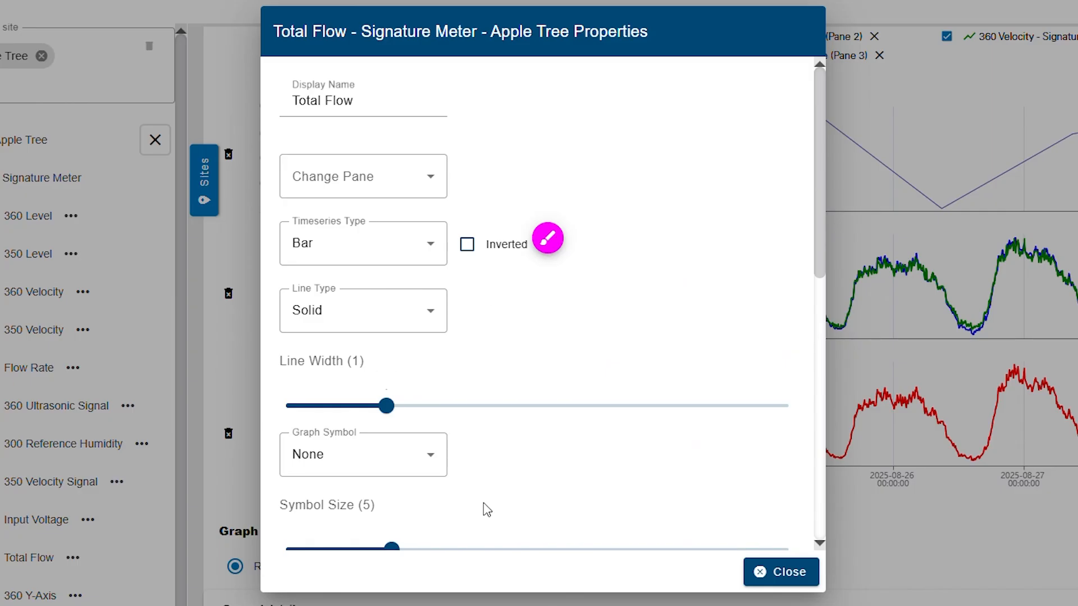
{"action": "left_click", "coordinate": [800, 583]}
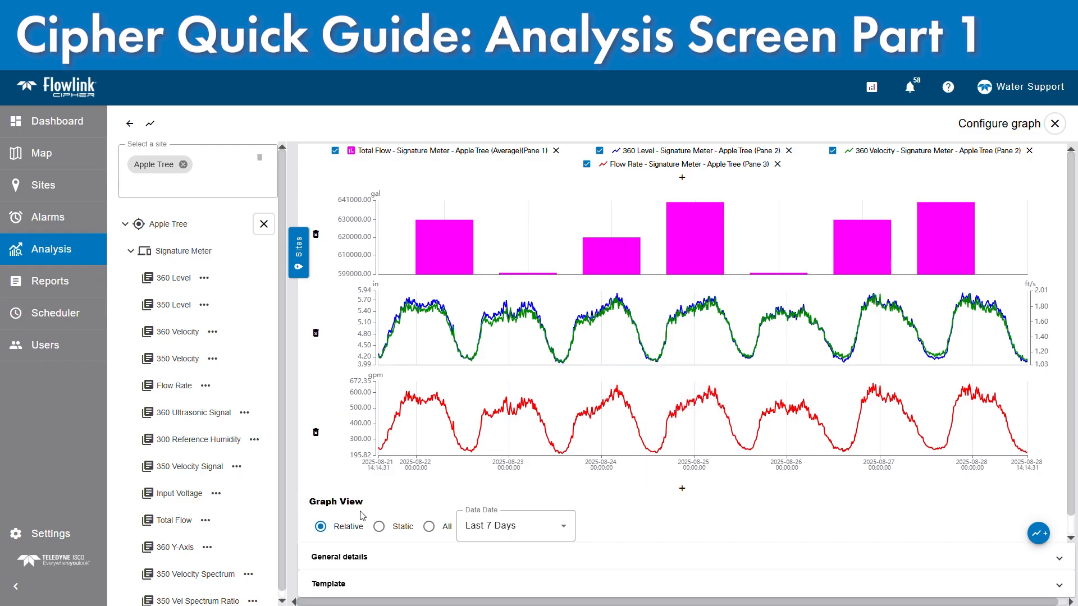
Switch the graph view to Static and pick the date range 8/4/2025 to 8/8/2025.
{"action": "scroll", "coordinate": [362, 516], "scroll_direction": "down", "scroll_amount": 1}
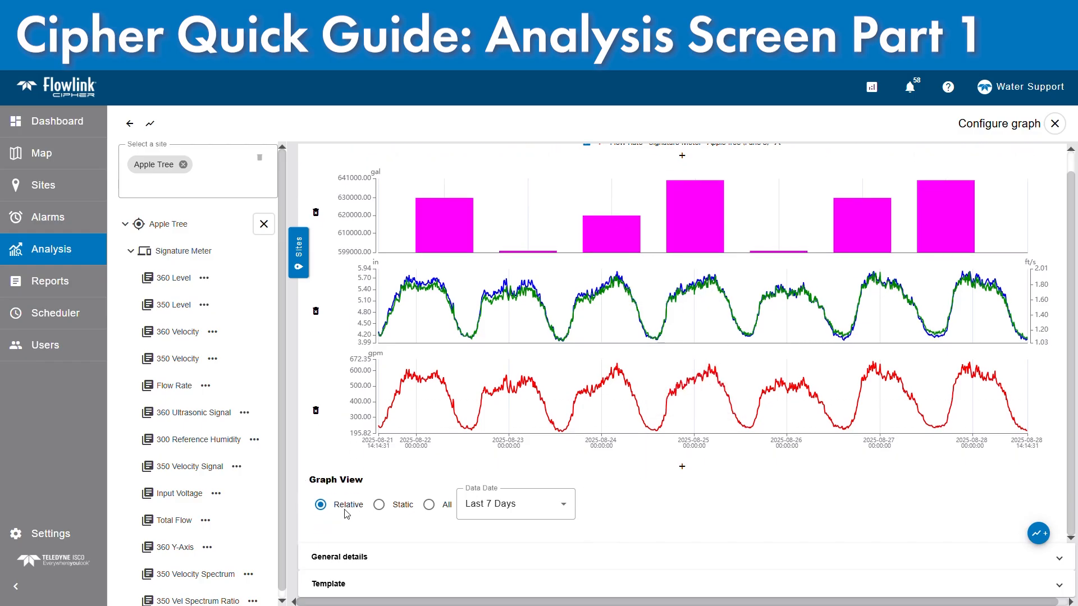
{"action": "left_click", "coordinate": [386, 508]}
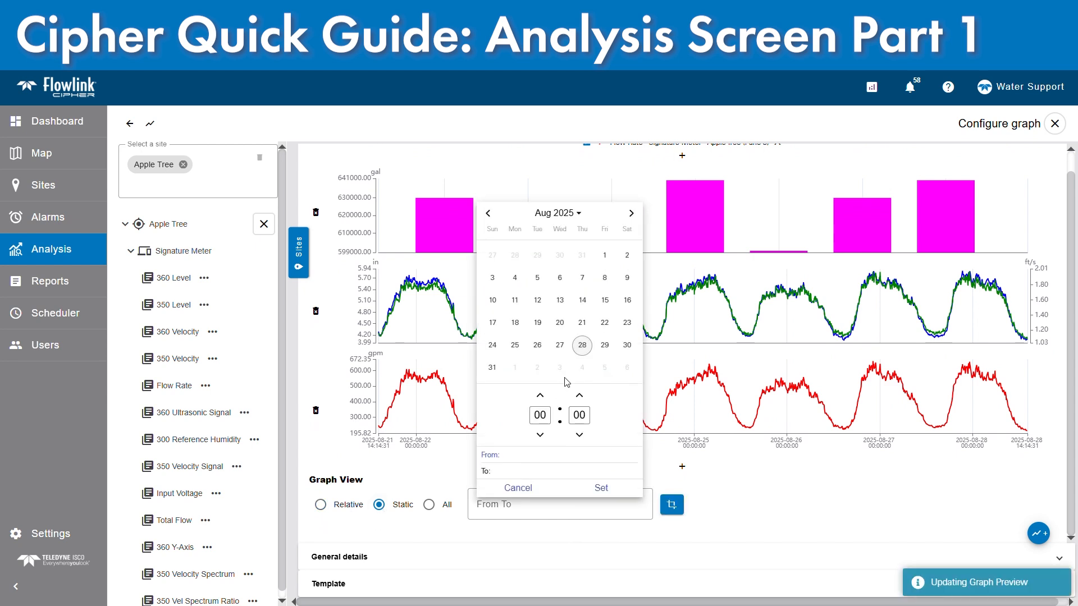
{"action": "left_click", "coordinate": [515, 279]}
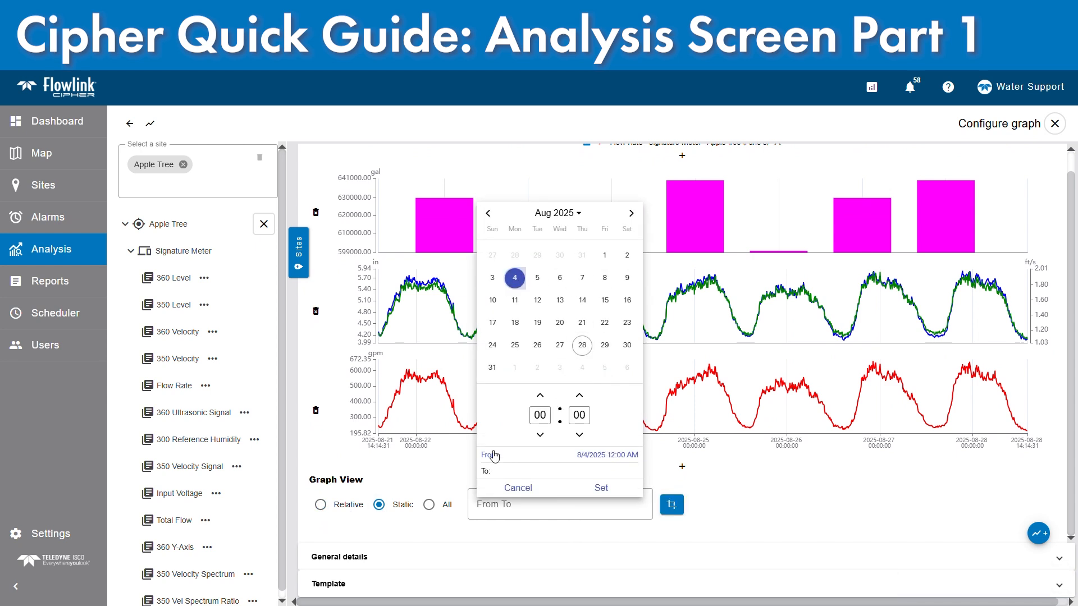
{"action": "left_click", "coordinate": [606, 279]}
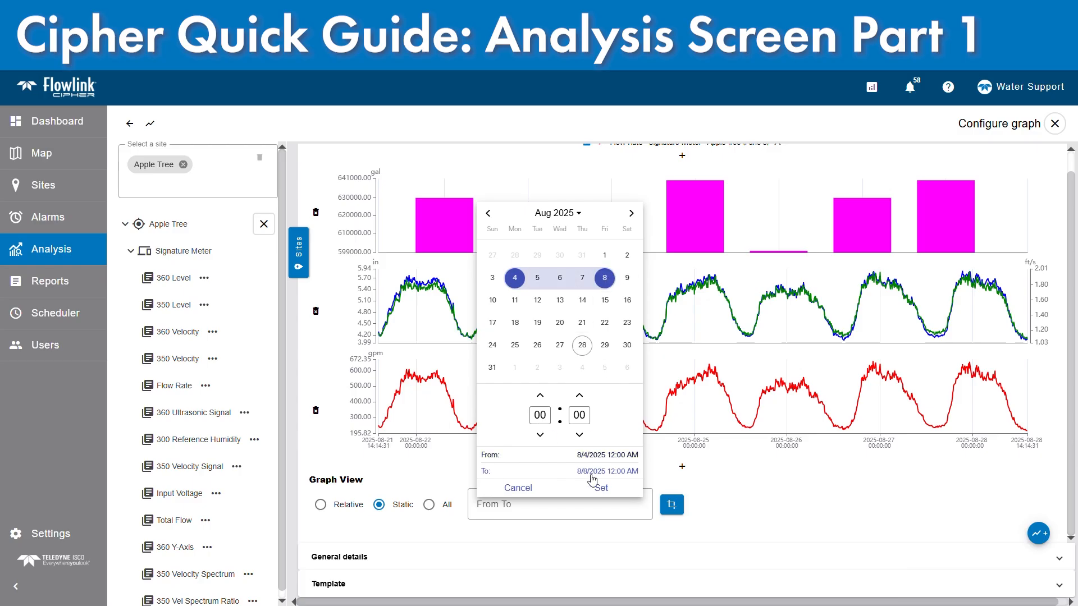
Try adjusting the end hour of the static range, return it to 8/8/2025 12:00 AM, and set the range.
{"action": "left_click", "coordinate": [541, 398]}
{"action": "double_click", "coordinate": [541, 397]}
{"action": "left_click", "coordinate": [542, 436]}
{"action": "triple_click", "coordinate": [542, 437]}
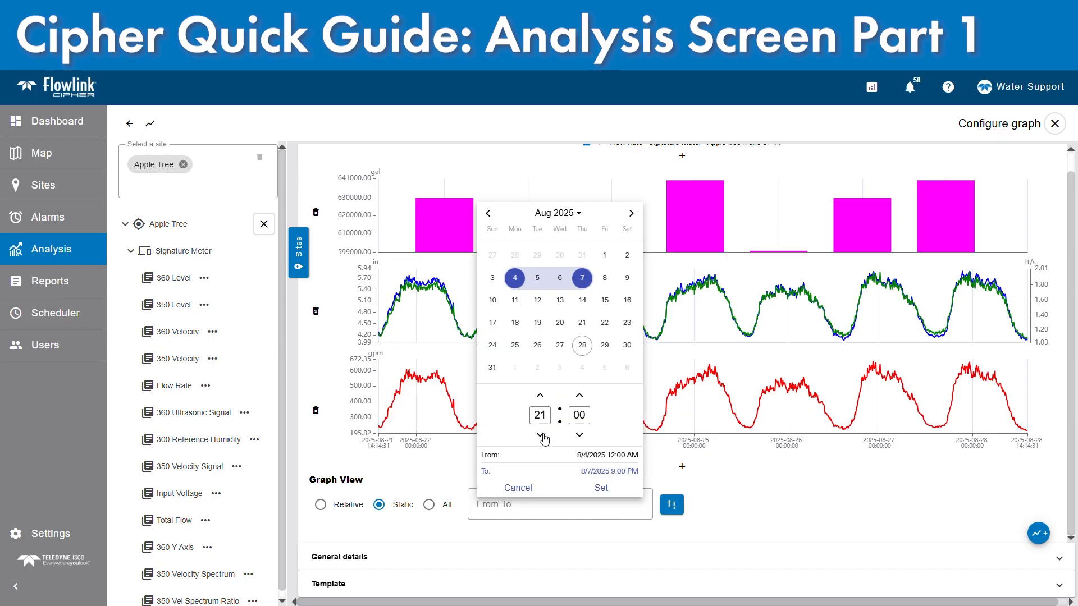
{"action": "left_click", "coordinate": [542, 436]}
{"action": "double_click", "coordinate": [541, 396]}
{"action": "double_click", "coordinate": [540, 396]}
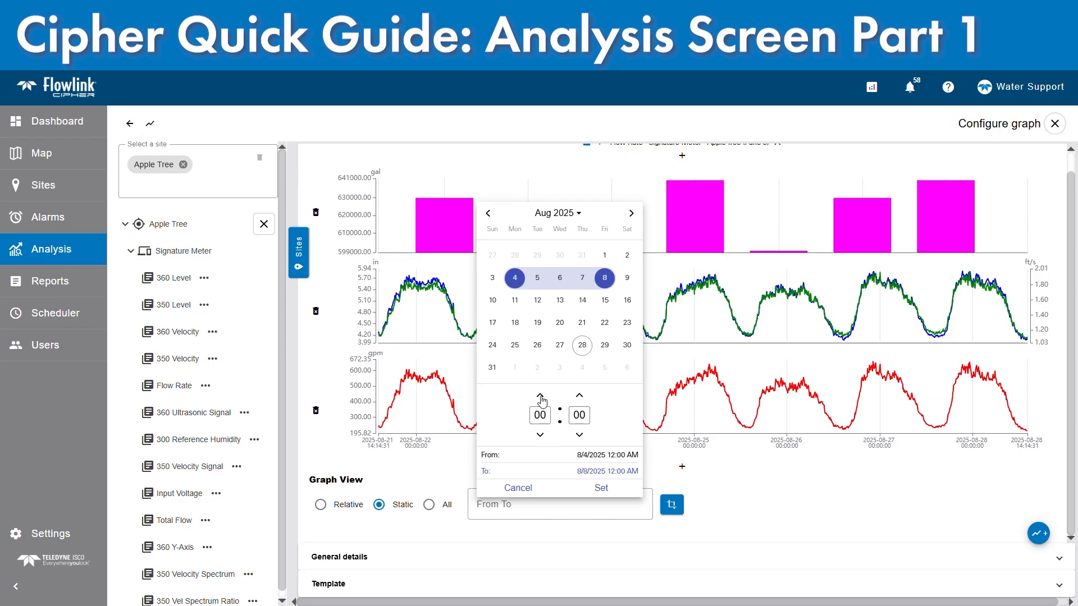
{"action": "left_click", "coordinate": [540, 396]}
{"action": "left_click", "coordinate": [540, 435]}
{"action": "left_click", "coordinate": [599, 488]}
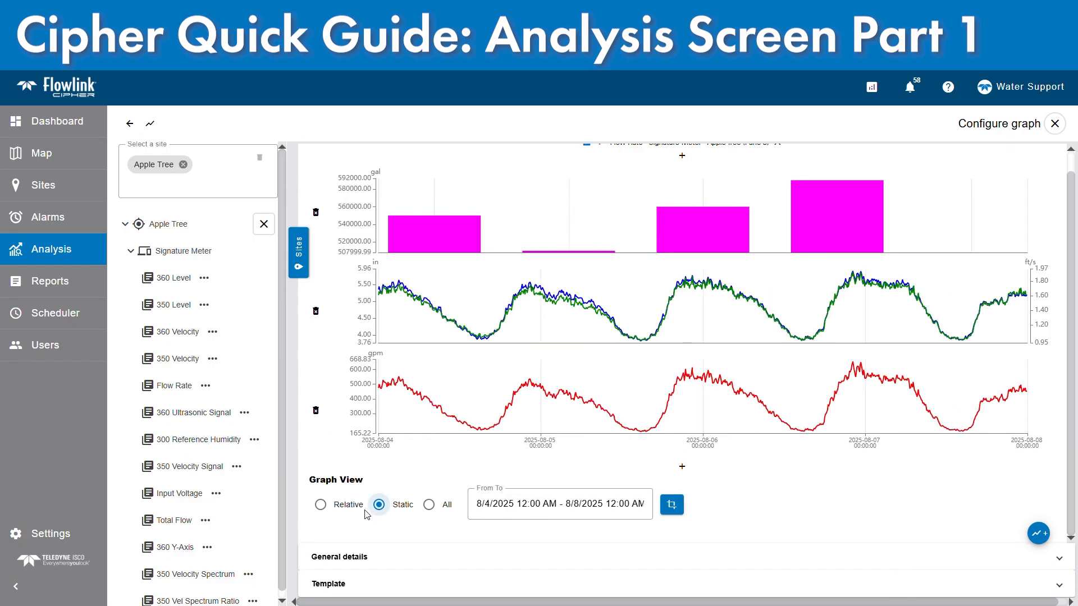
Zoom out and pan the graph to earlier data, and set the static range to 6/2/2025 3:54 AM - 7/27/2025 4:22 PM.
{"action": "scroll", "coordinate": [591, 321], "scroll_direction": "down", "scroll_amount": 5}
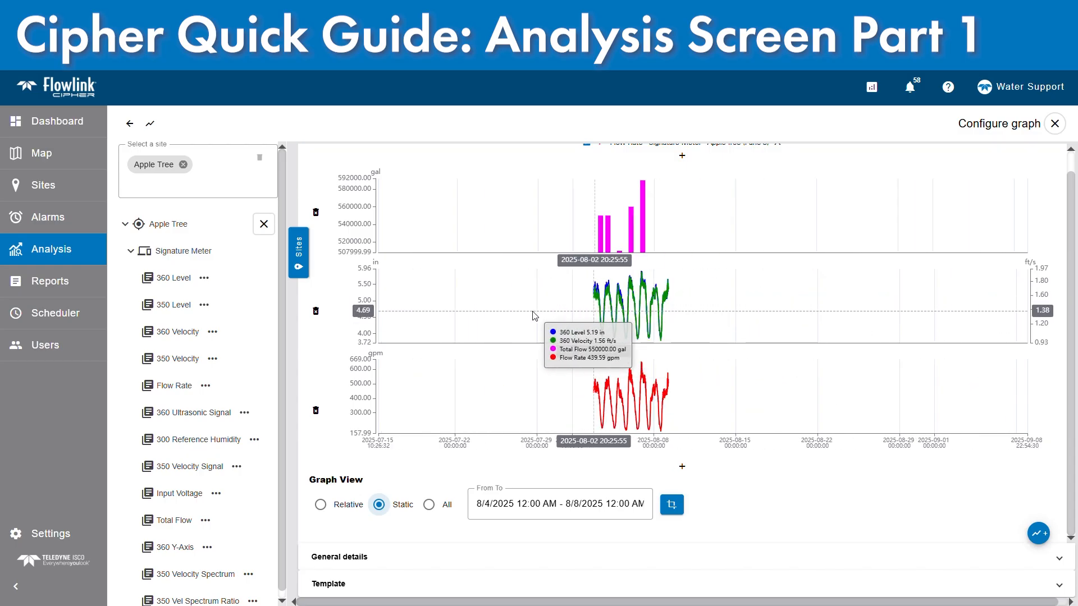
{"action": "left_click_drag", "start_coordinate": [551, 316], "coordinate": [778, 316]}
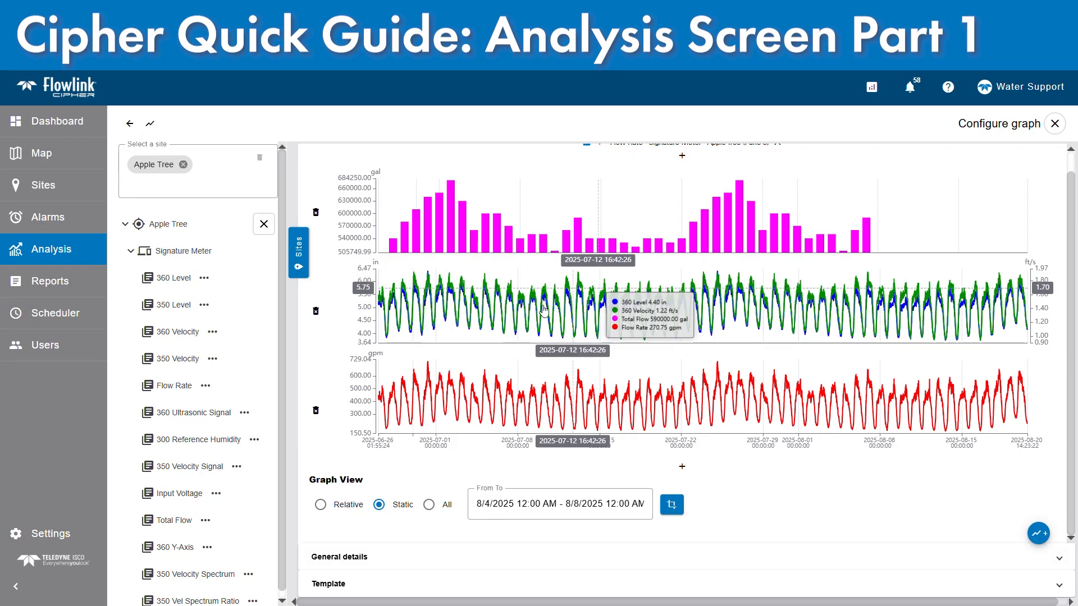
{"action": "left_click_drag", "start_coordinate": [525, 309], "coordinate": [806, 295]}
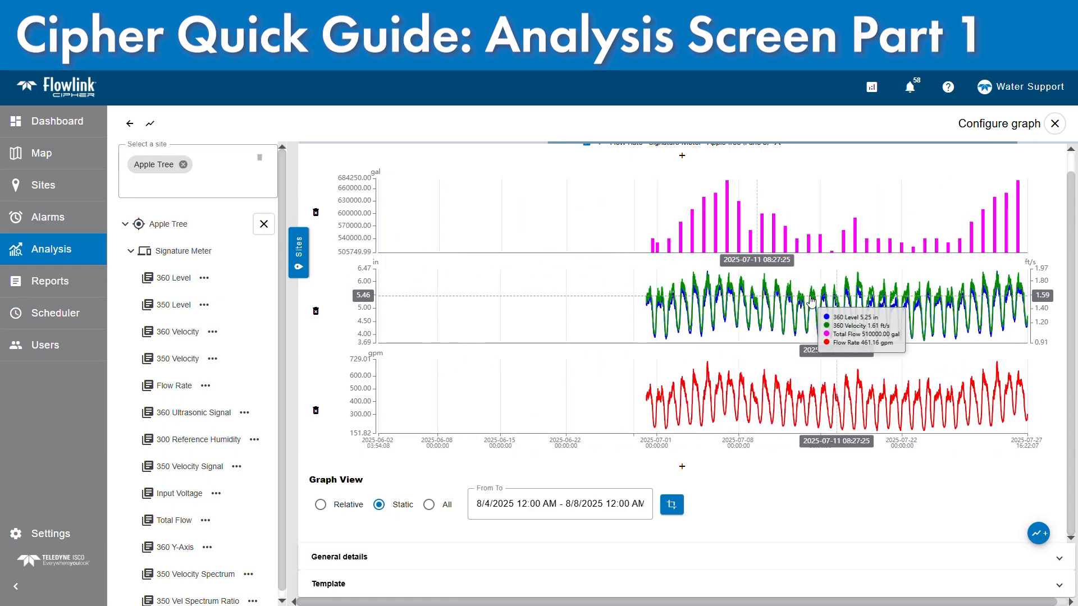
{"action": "left_click", "coordinate": [673, 505]}
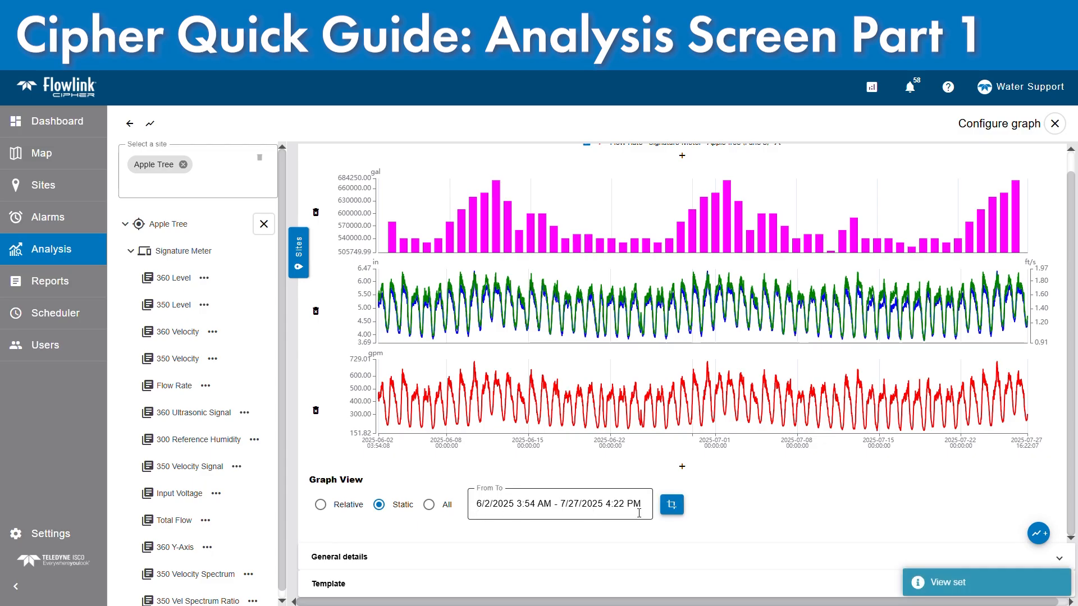
{"action": "mouse_move", "coordinate": [628, 293]}
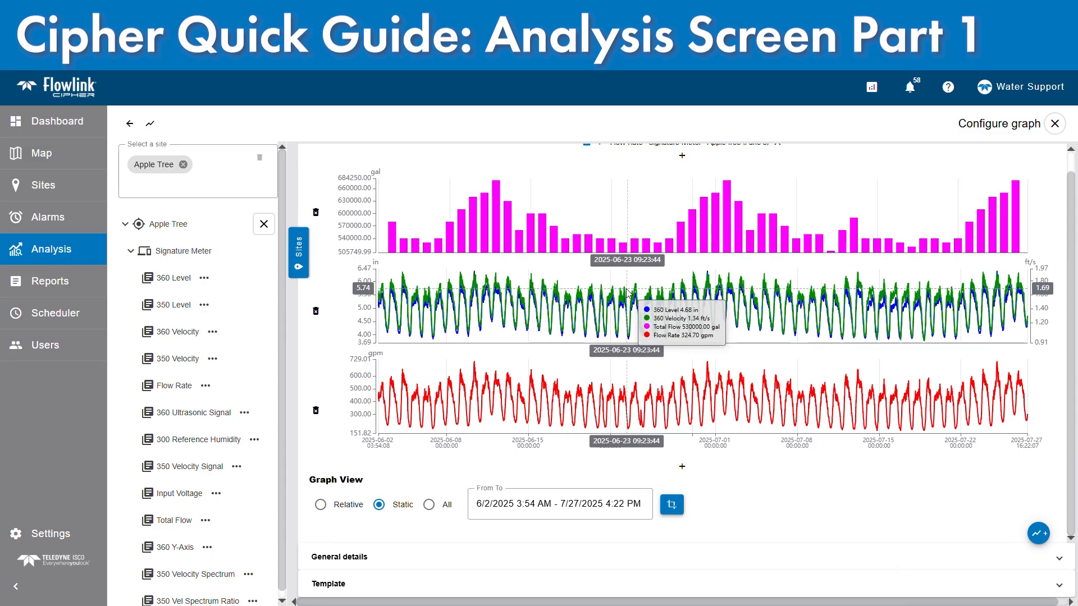
Try the All graph view, and return to the Relative view with Last 7 Days.
{"action": "left_click", "coordinate": [429, 505]}
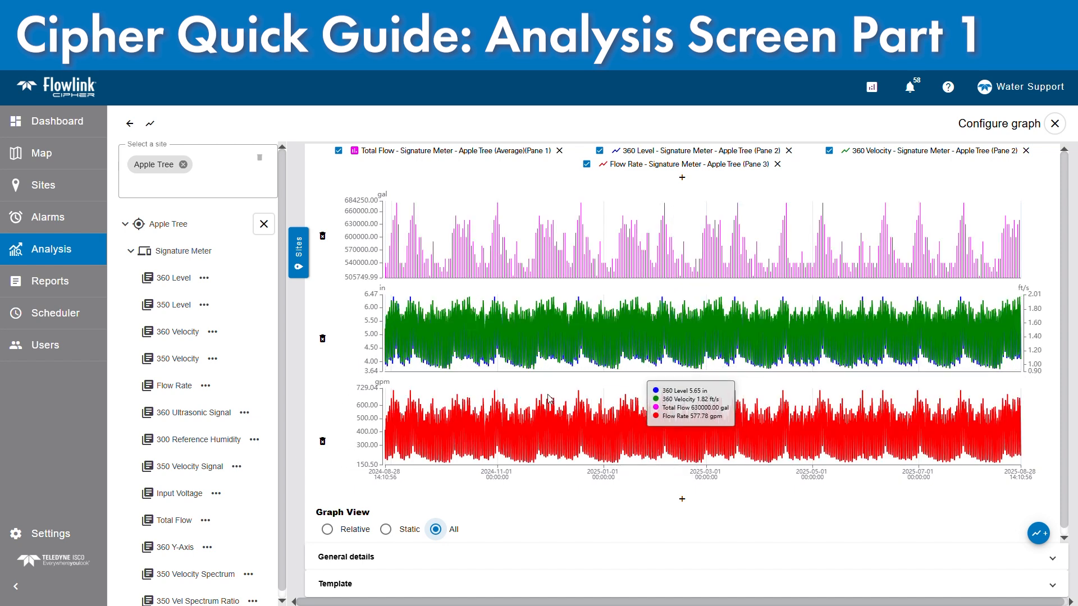
{"action": "left_click", "coordinate": [385, 529]}
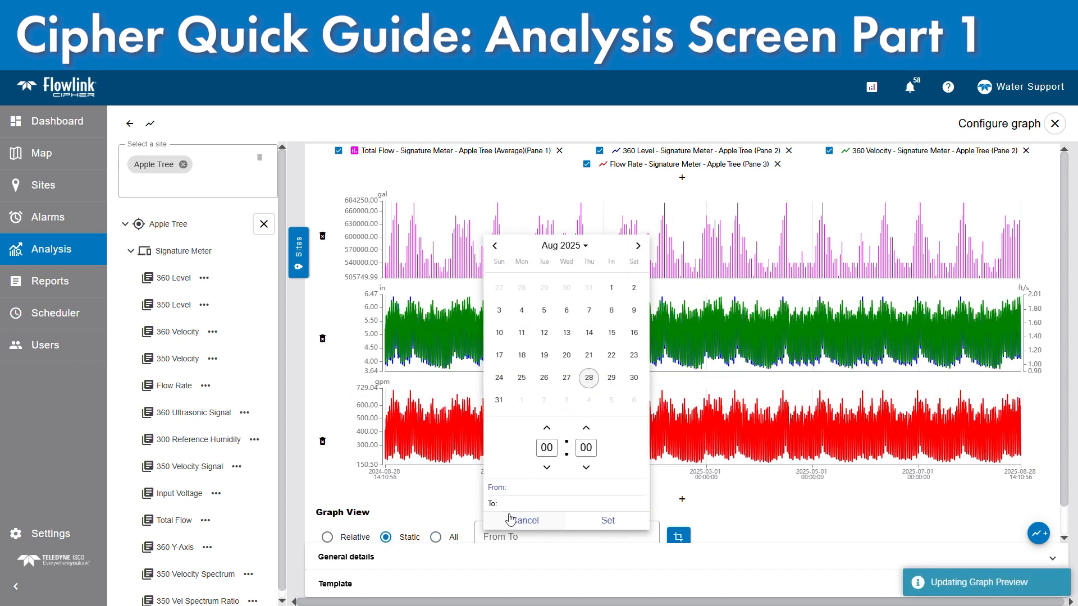
{"action": "left_click", "coordinate": [340, 533]}
{"action": "left_click", "coordinate": [340, 533]}
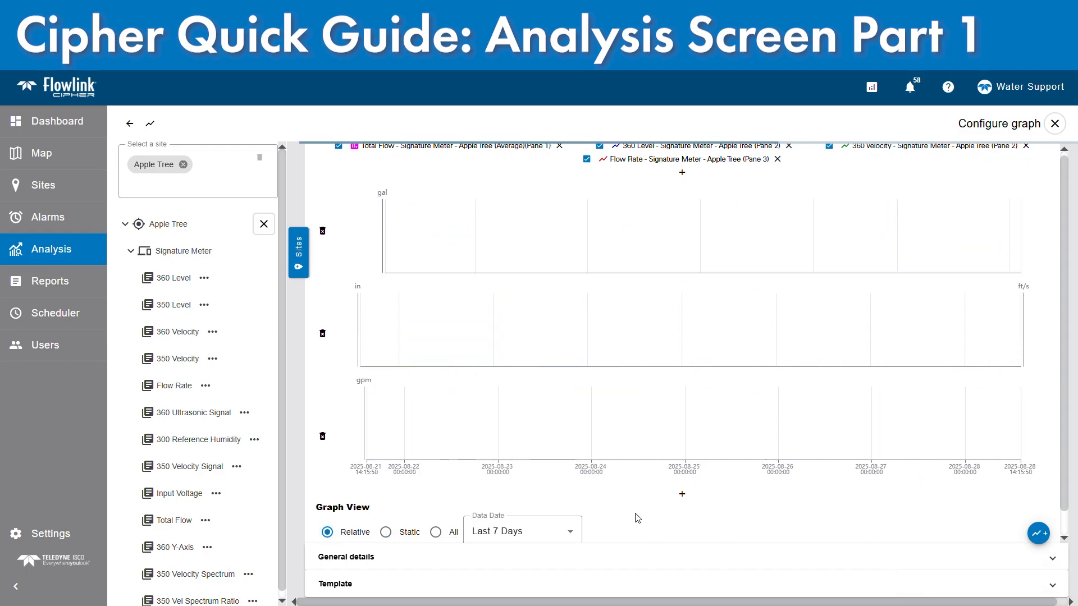
{"action": "scroll", "coordinate": [638, 517], "scroll_direction": "down", "scroll_amount": 1}
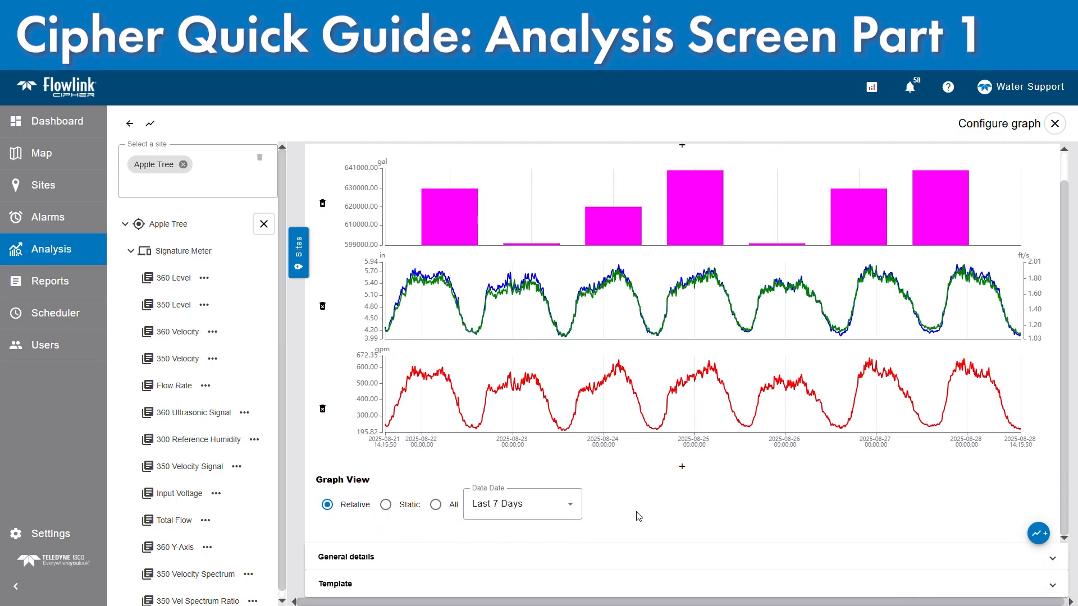
Title the graph "Apple Tree - Last 7 Days" in the general details and make it public.
{"action": "left_click", "coordinate": [399, 560]}
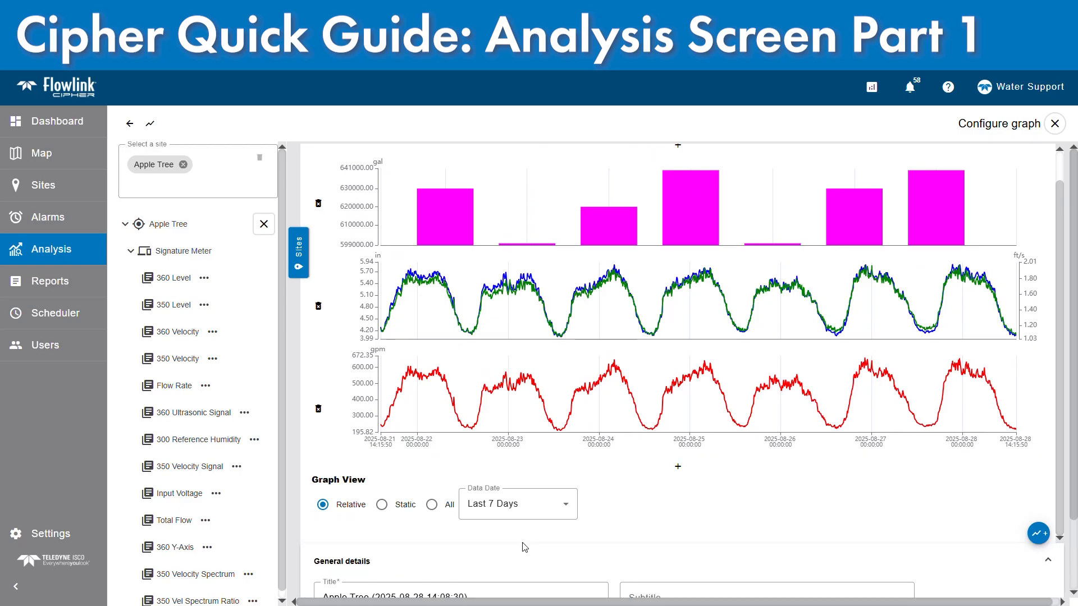
{"action": "scroll", "coordinate": [527, 545], "scroll_direction": "down", "scroll_amount": 3}
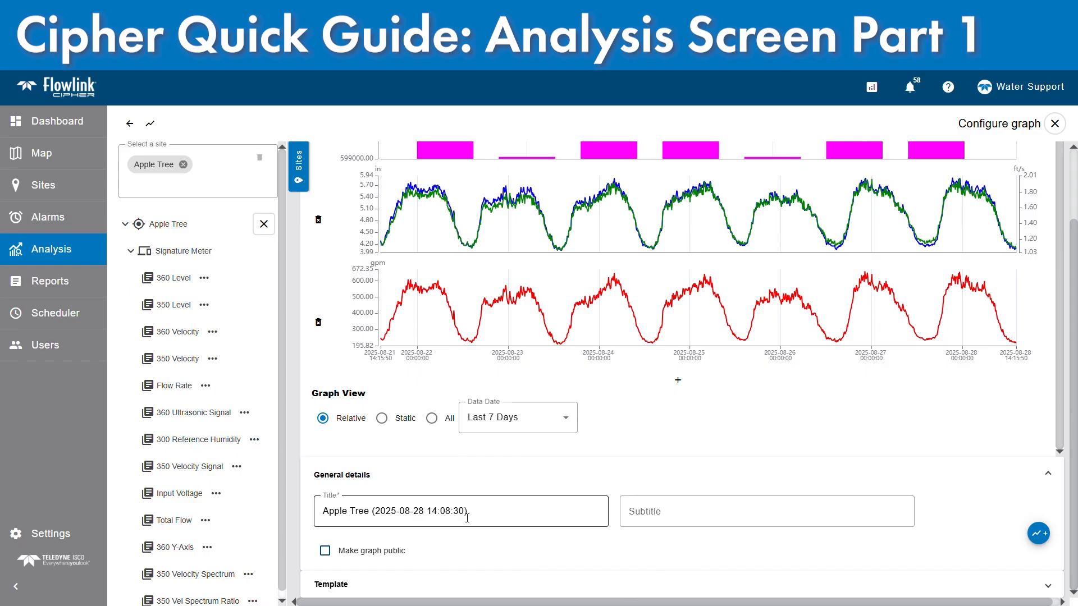
{"action": "left_click_drag", "start_coordinate": [372, 512], "coordinate": [473, 514]}
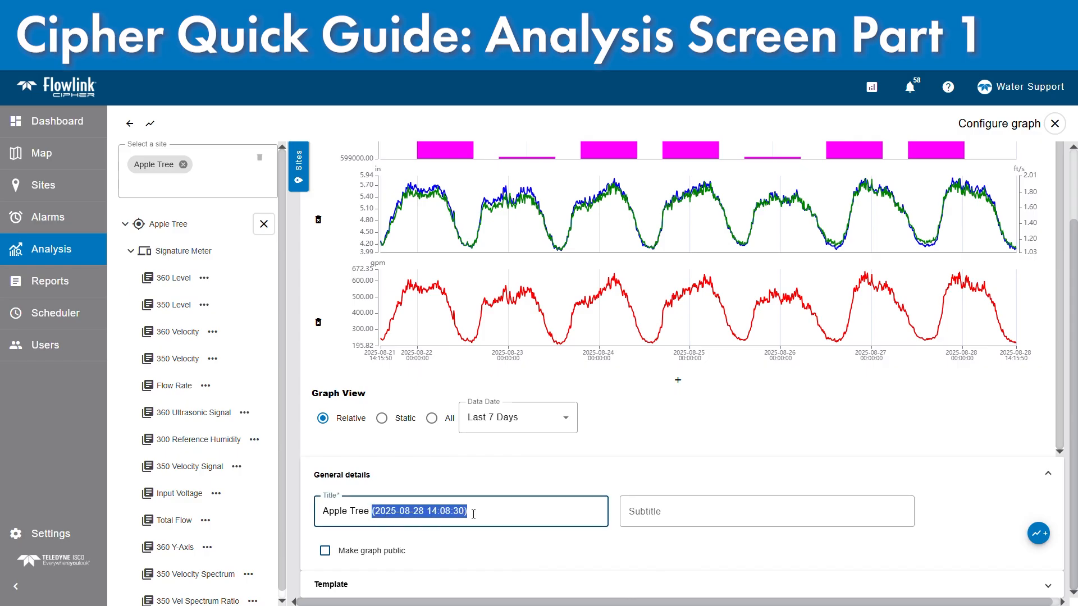
{"action": "key", "text": "BackSpace"}
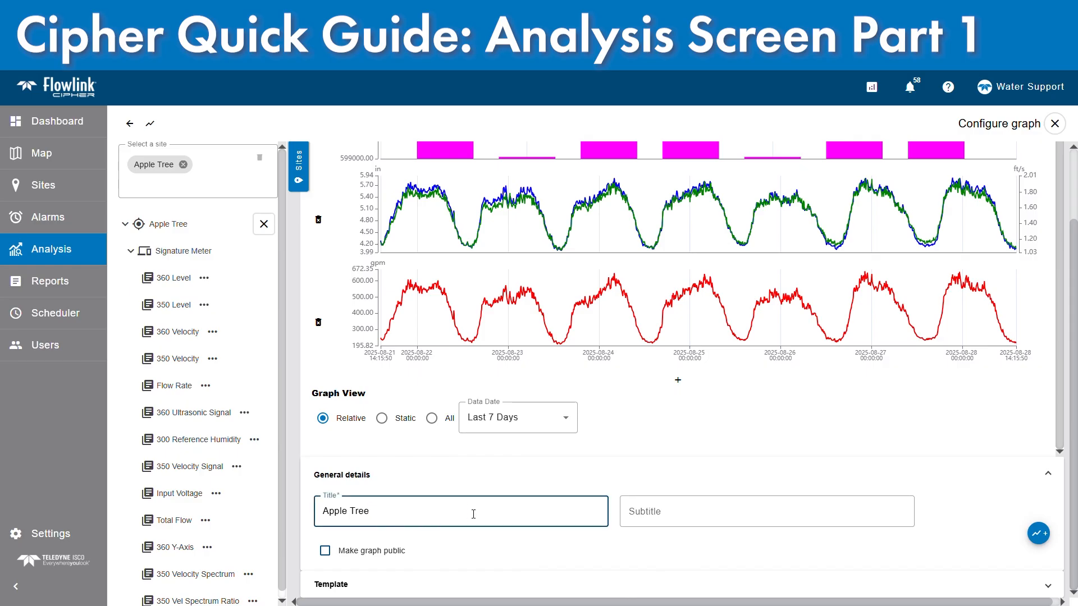
{"action": "type", "text": "Last 7 Days"}
{"action": "left_click", "coordinate": [552, 476]}
{"action": "left_click", "coordinate": [501, 547]}
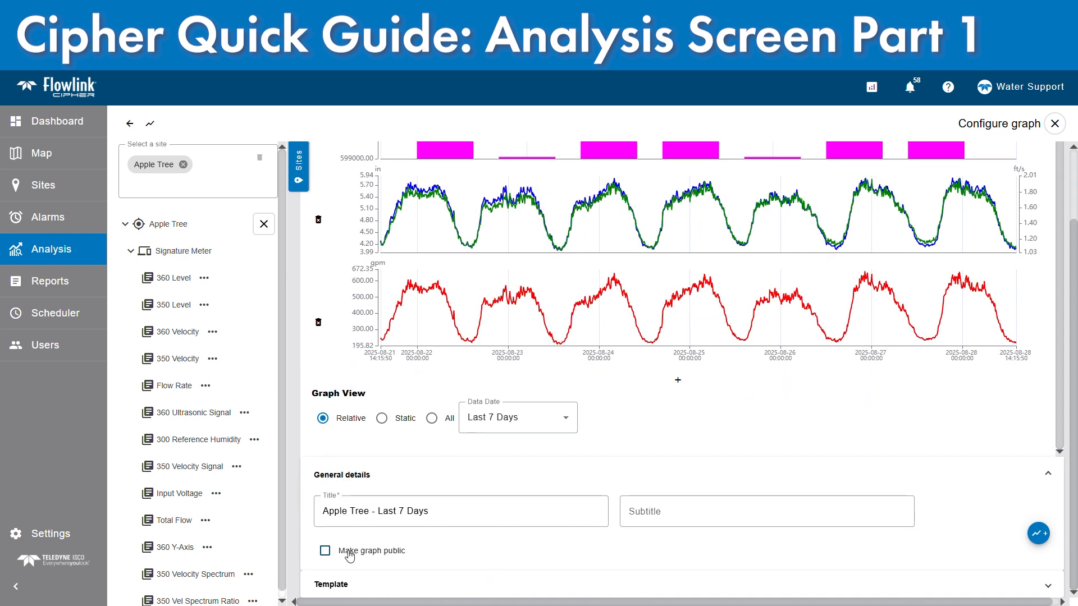
{"action": "left_click", "coordinate": [367, 555]}
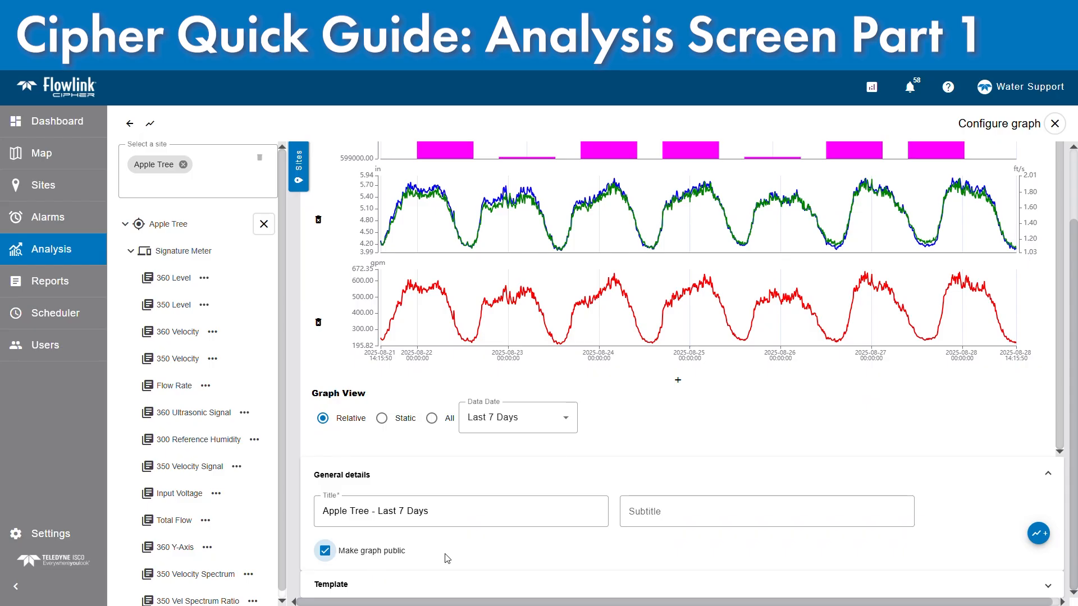
Enable Save as Template for the graph and title the template "7 day template".
{"action": "left_click", "coordinate": [502, 584]}
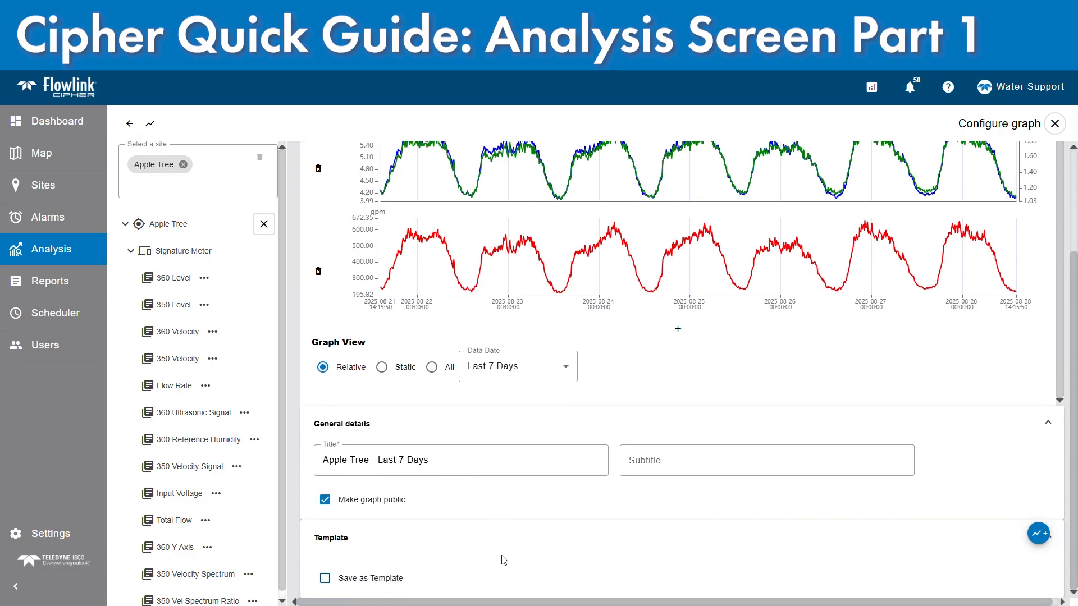
{"action": "scroll", "coordinate": [504, 560], "scroll_direction": "up", "scroll_amount": 3}
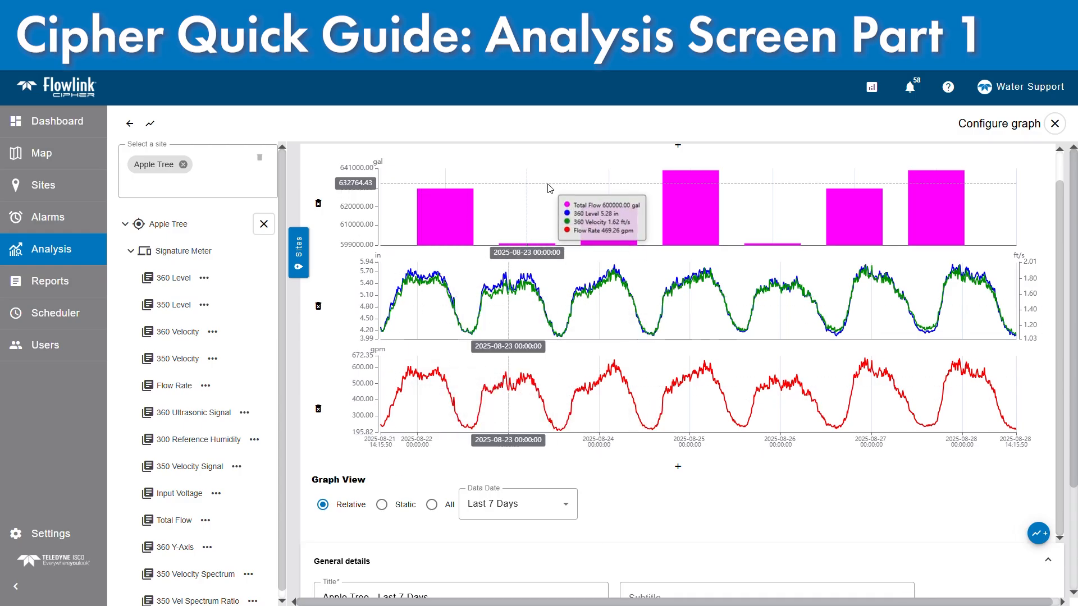
{"action": "scroll", "coordinate": [623, 489], "scroll_direction": "down", "scroll_amount": 3}
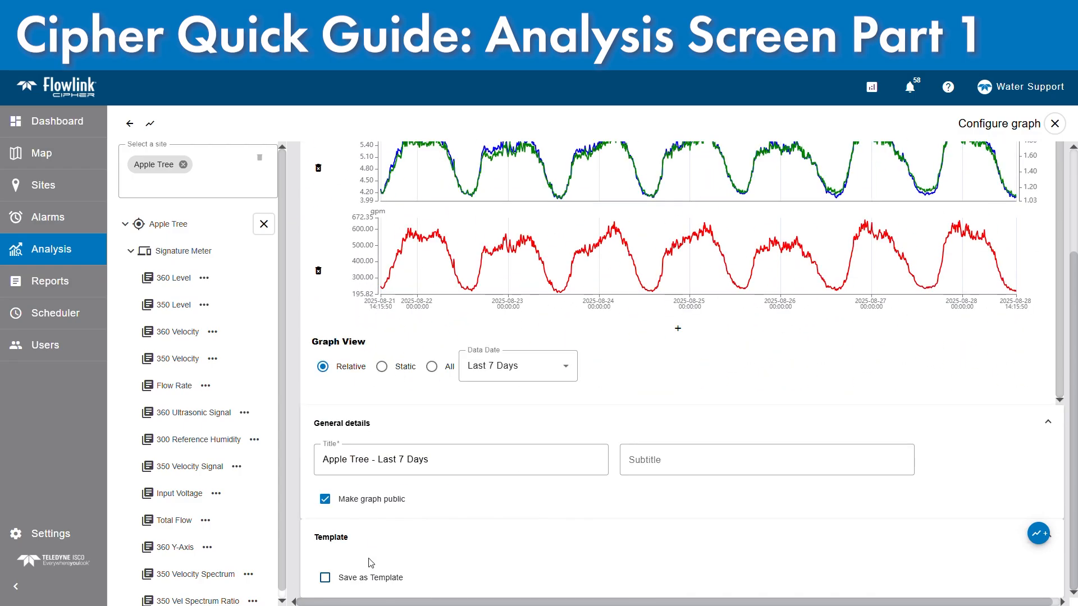
{"action": "left_click", "coordinate": [325, 577]}
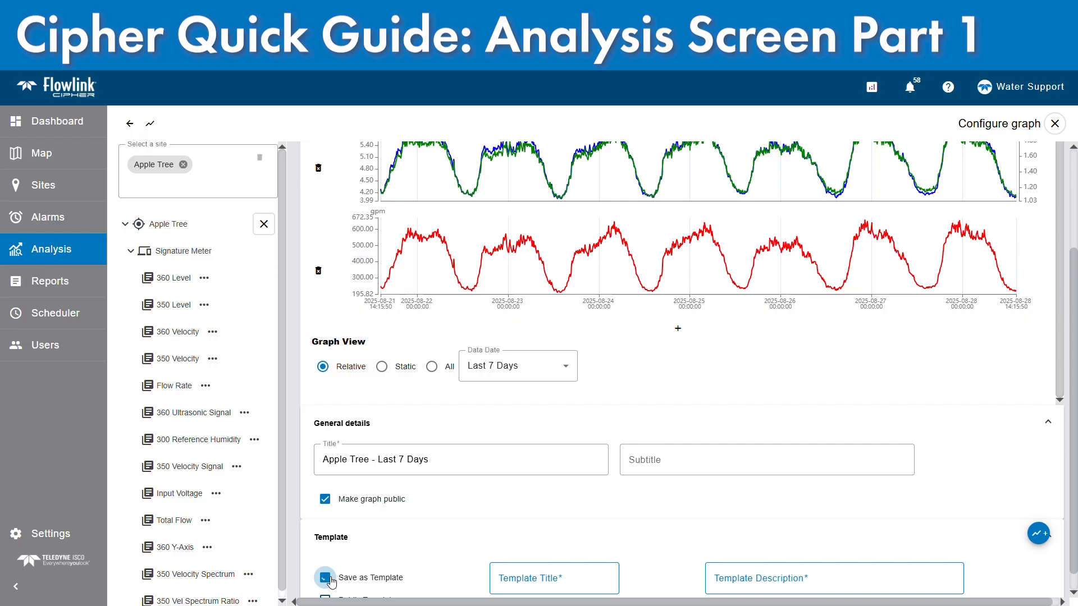
{"action": "left_click", "coordinate": [538, 563]}
{"action": "type", "text": "7 day template"}
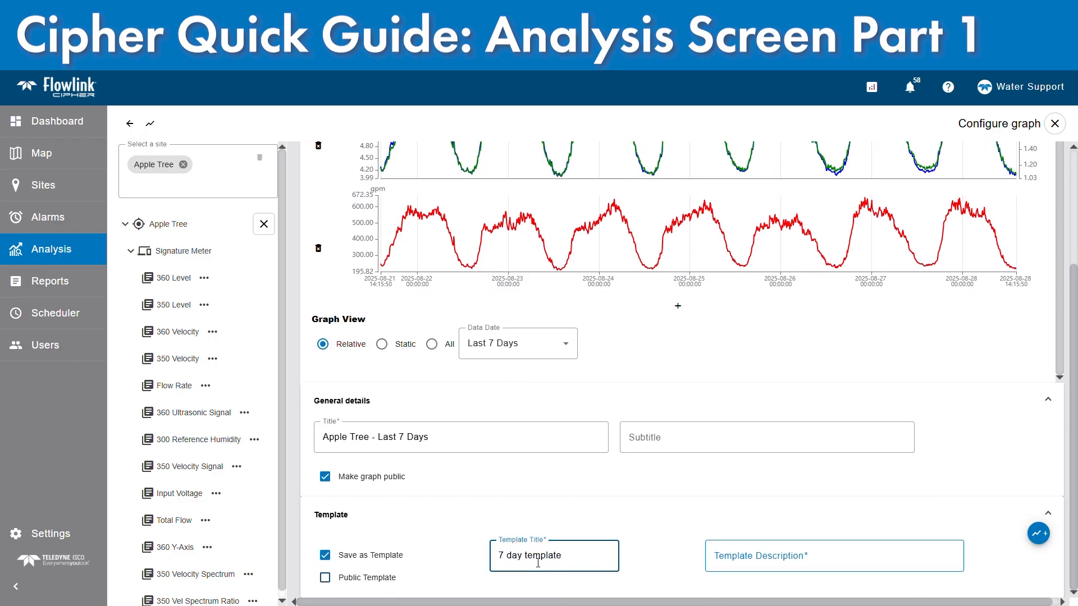
Copy the template title "7 day template" into the template description.
{"action": "left_click", "coordinate": [752, 561]}
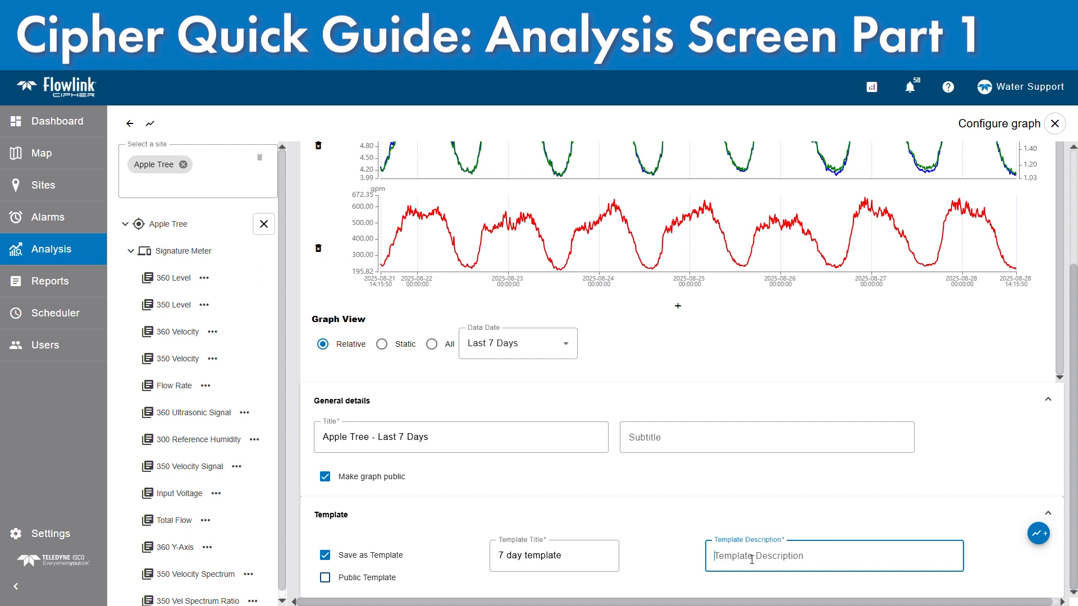
{"action": "key", "text": "shift+Tab"}
{"action": "key", "text": "ctrl+c"}
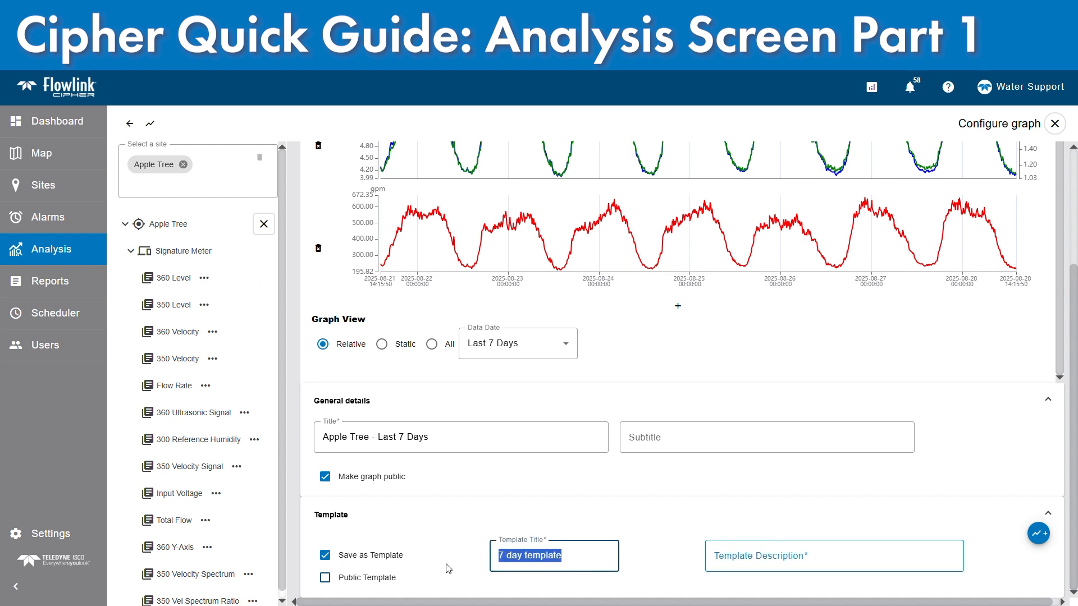
{"action": "key", "text": "Tab"}
{"action": "key", "text": "ctrl+v"}
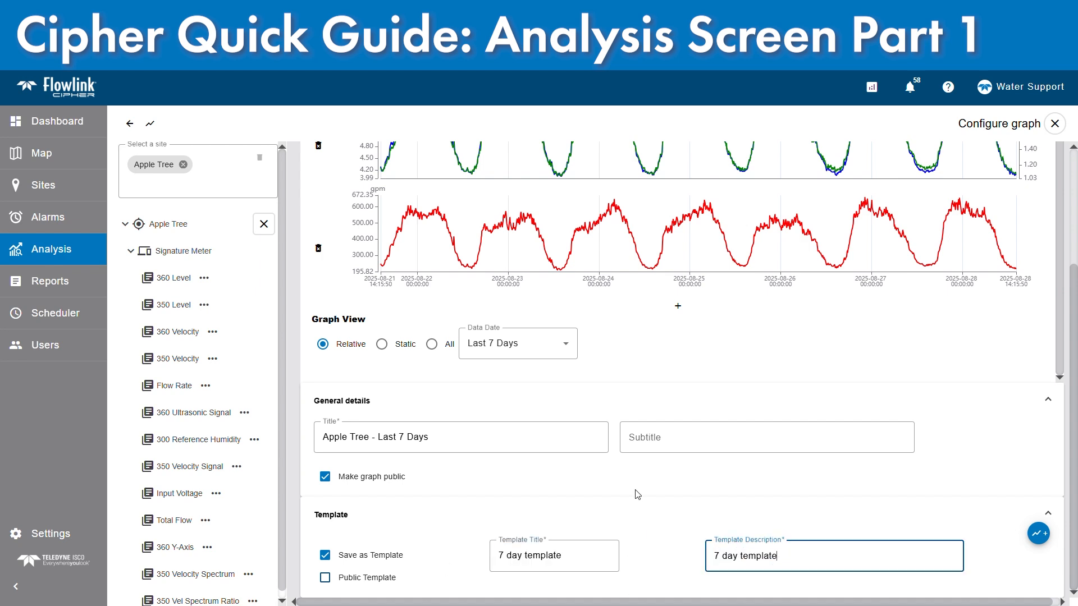
Try the Public Template option, leave it disabled, and save the graph.
{"action": "left_click", "coordinate": [327, 583]}
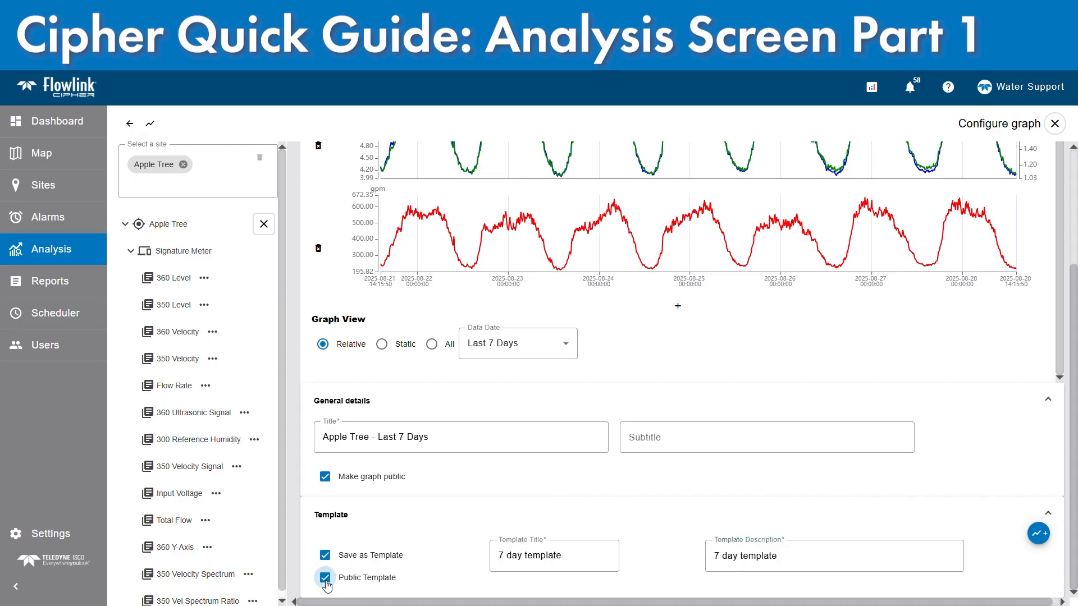
{"action": "left_click", "coordinate": [327, 583]}
{"action": "left_click", "coordinate": [1035, 536]}
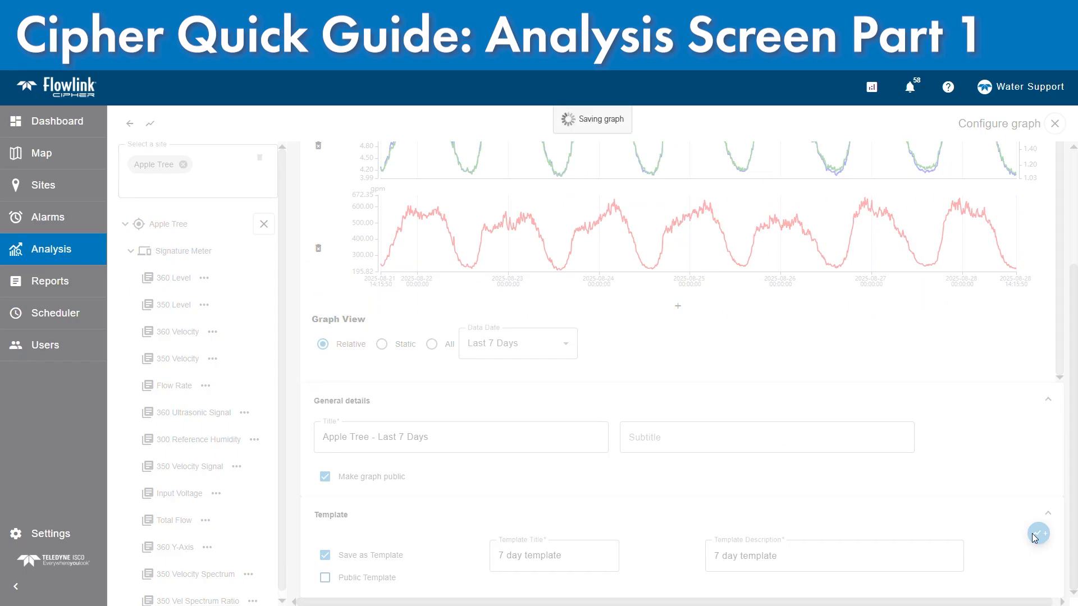